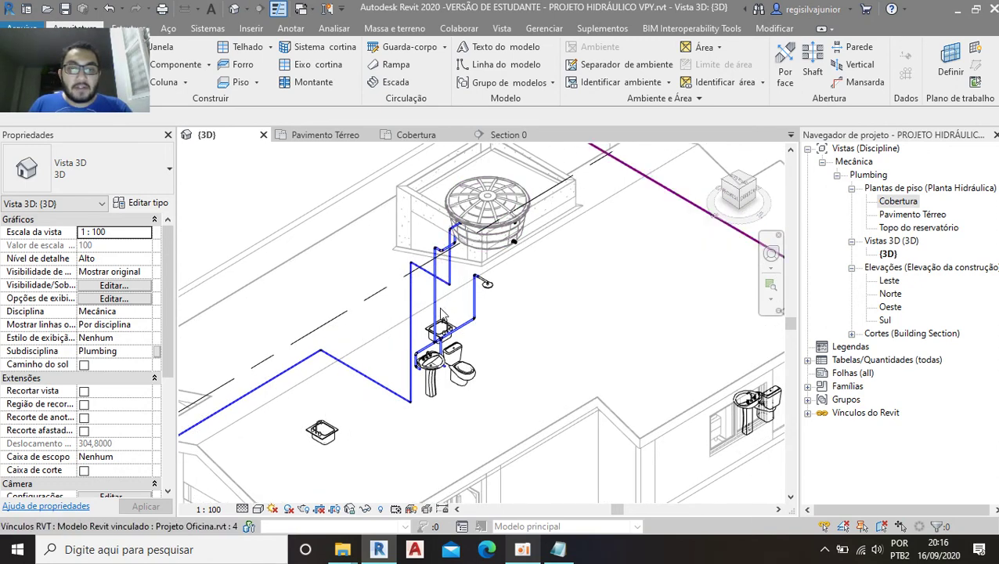
Step: Orbit and zoom the 3D view onto the water tank and its two supply pipes
scroll(462, 319, "up", 3)
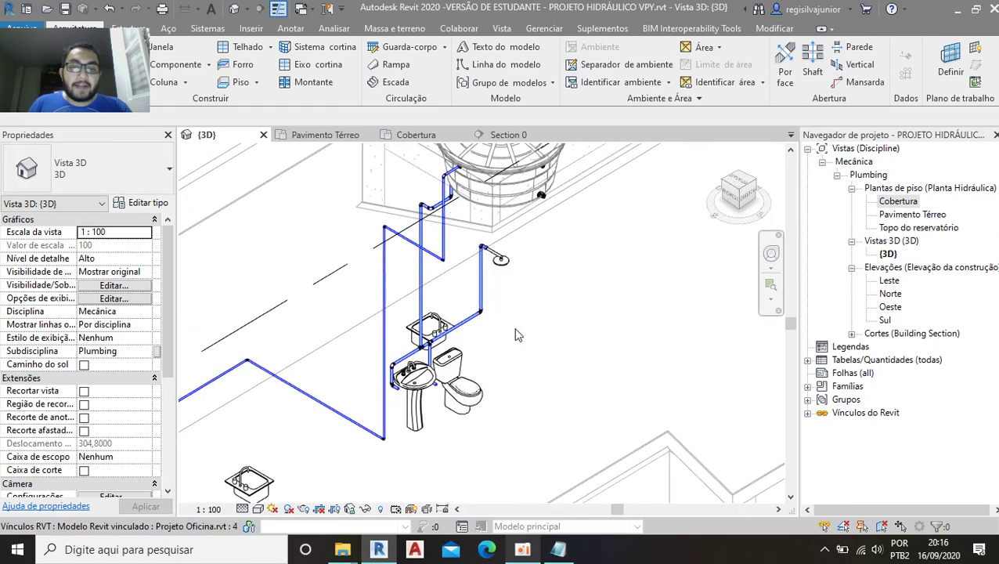
middle_click_drag(529, 336, 587, 381, "shift")
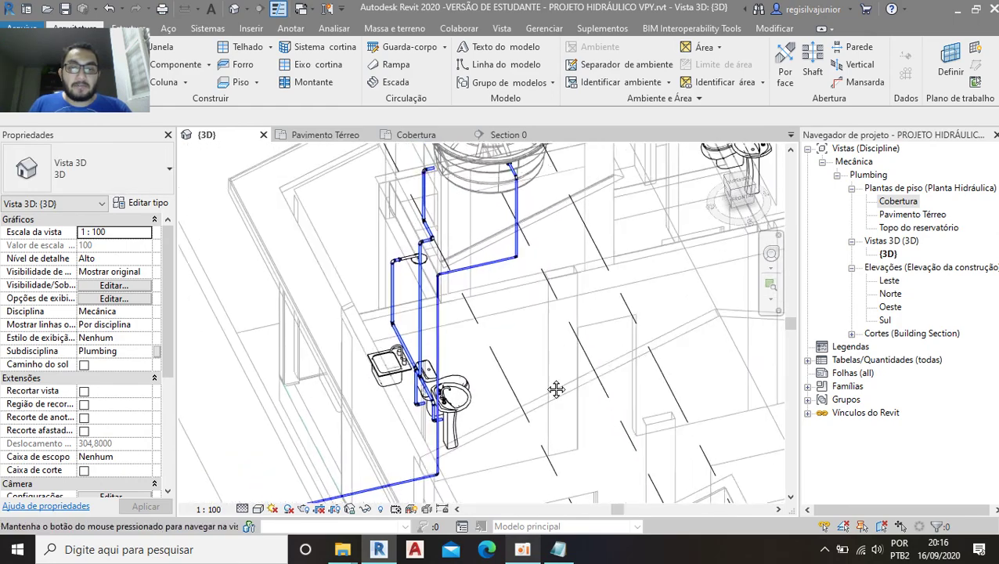
scroll(470, 376, "up", 2)
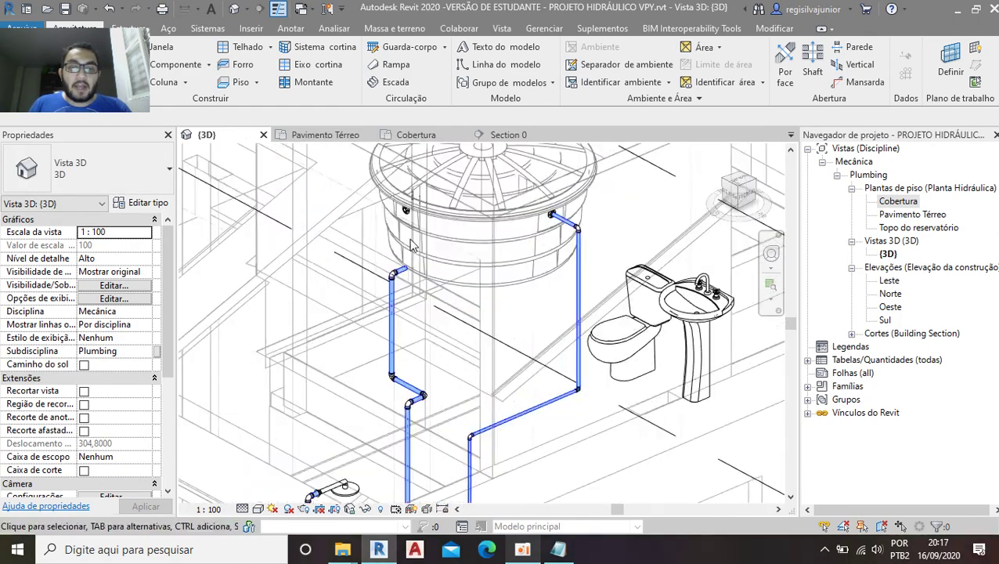
middle_click_drag(462, 329, 465, 421)
left_click(442, 360)
scroll(415, 336, "up", 2)
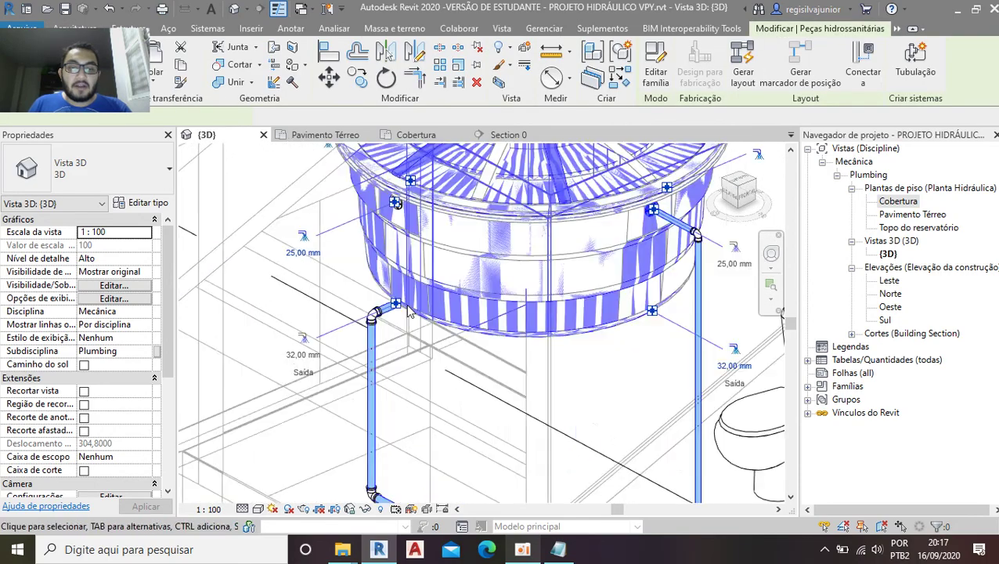
scroll(395, 325, "up", 2)
scroll(370, 302, "down", 3)
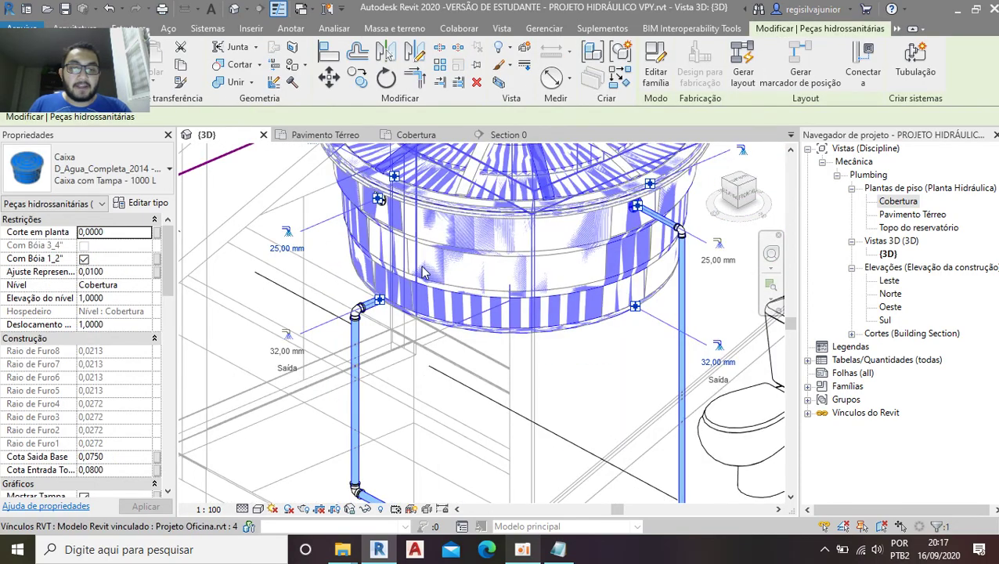
scroll(367, 321, "down", 2)
middle_click_drag(364, 333, 457, 410)
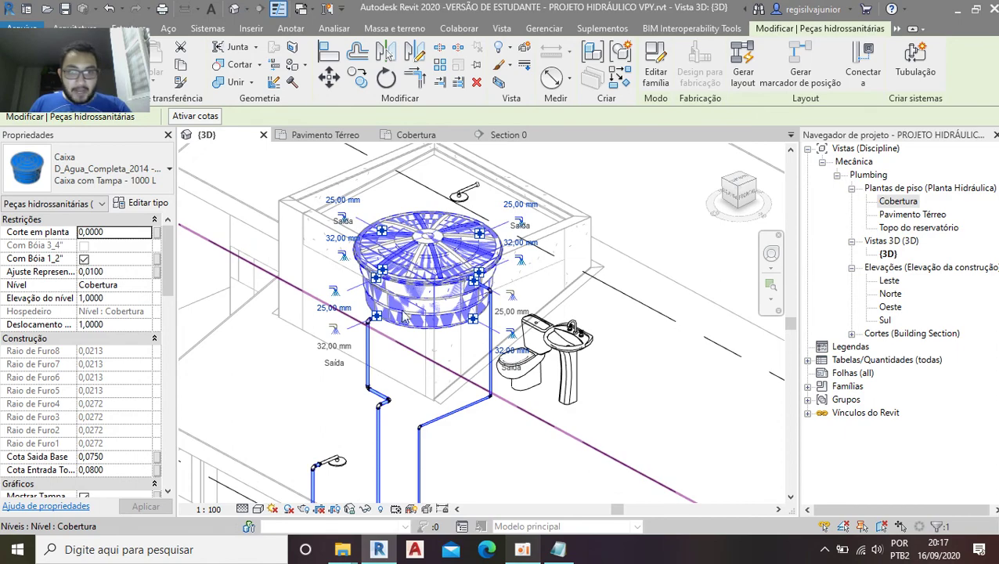
scroll(406, 309, "up", 1)
scroll(415, 274, "up", 2)
scroll(422, 242, "up", 2)
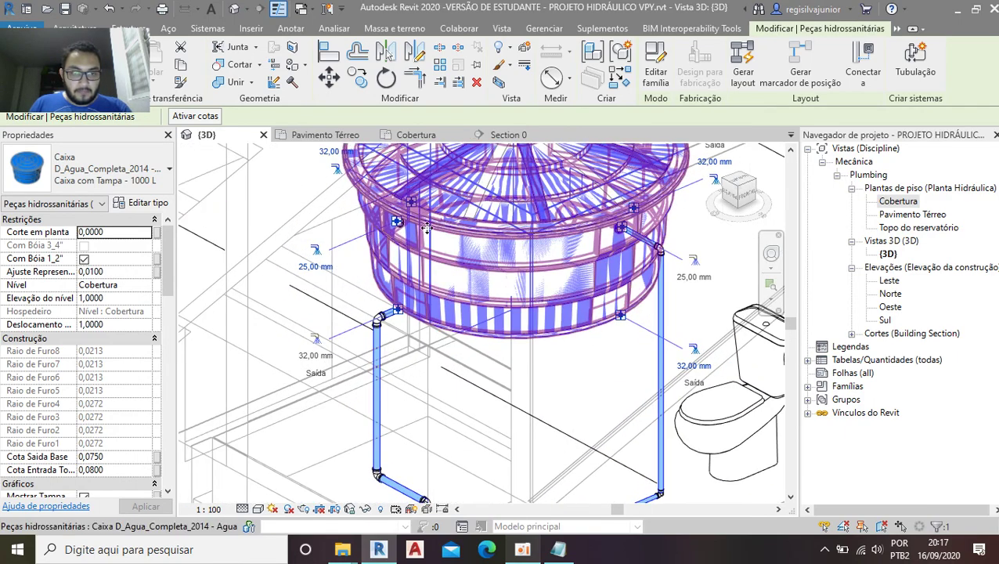
scroll(106, 365, "down", 3)
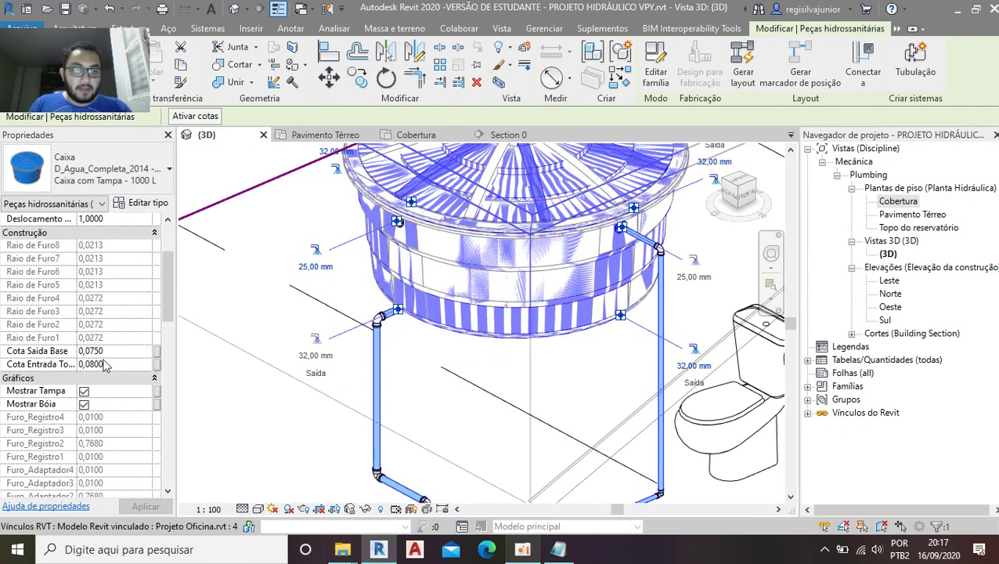
scroll(98, 370, "down", 3)
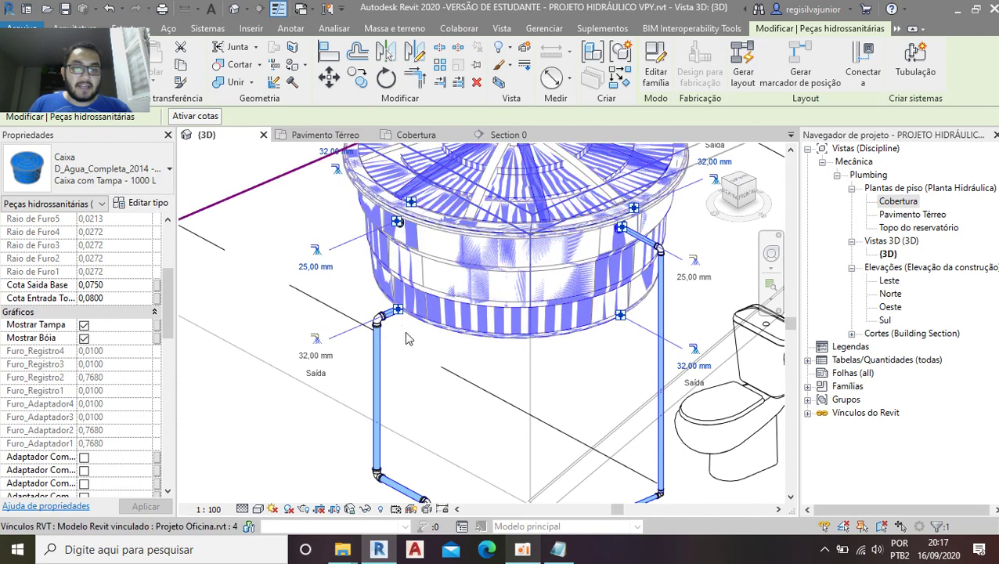
scroll(400, 328, "up", 2)
scroll(388, 315, "up", 2)
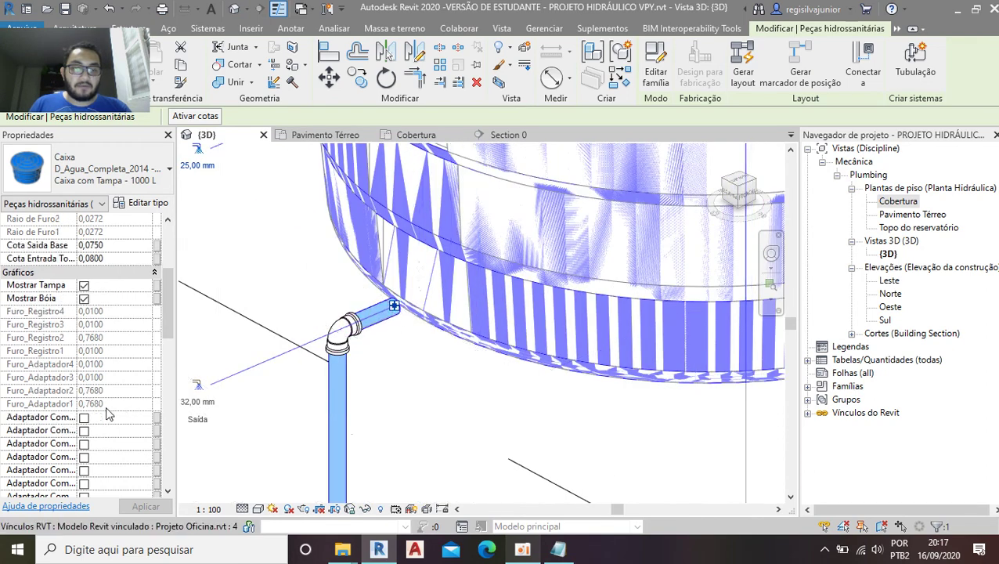
scroll(90, 368, "down", 3)
scroll(82, 391, "down", 2)
scroll(78, 368, "down", 3)
scroll(297, 323, "down", 2)
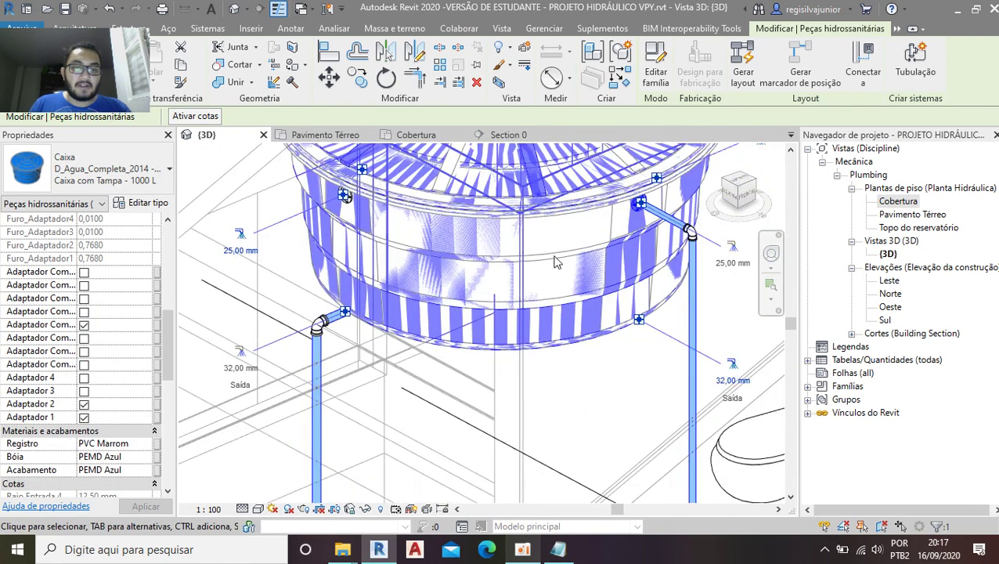
scroll(303, 302, "down", 2)
scroll(307, 289, "down", 1)
mouse_move(305, 288)
middle_mouse_down("shift")
mouse_move(495, 339)
mouse_move(405, 249)
mouse_move(470, 313)
mouse_move(380, 321)
middle_mouse_up("shift")
scroll(495, 339, "up", 2)
scroll(519, 360, "up", 2)
scroll(446, 286, "down", 2)
scroll(431, 258, "down", 2)
scroll(353, 318, "up", 3)
scroll(338, 319, "up", 2)
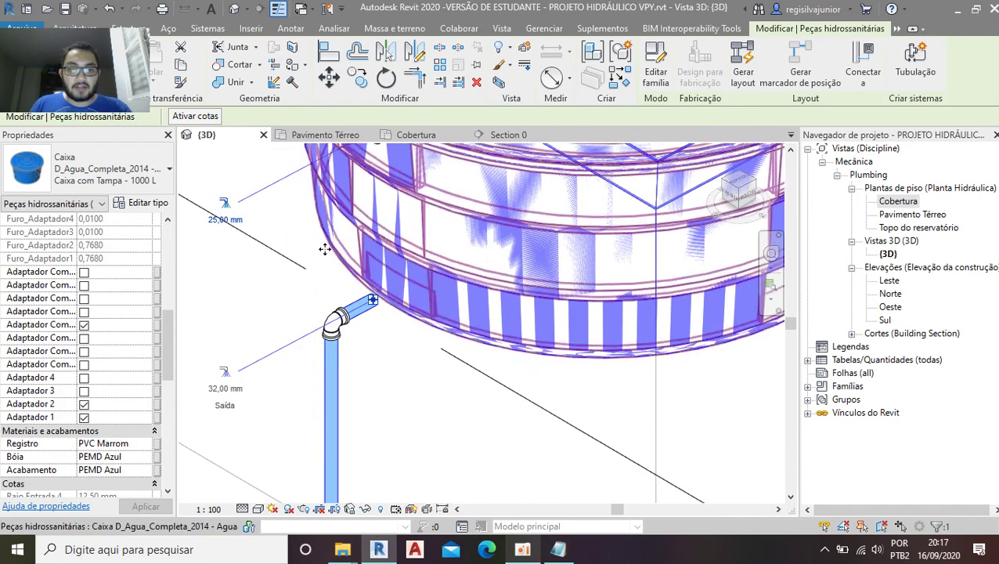
middle_click_drag(368, 364, 441, 238, "shift")
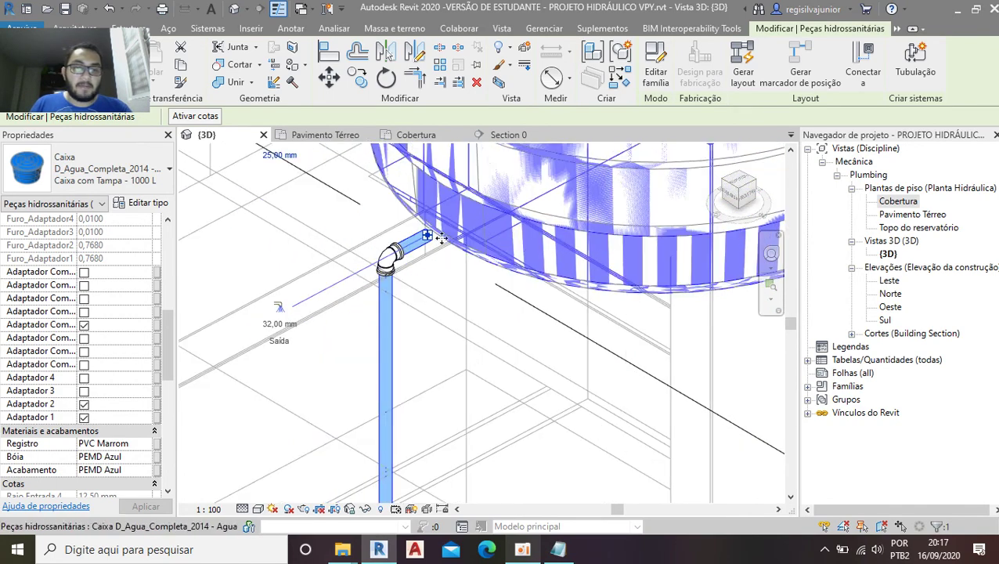
scroll(441, 238, "down", 3)
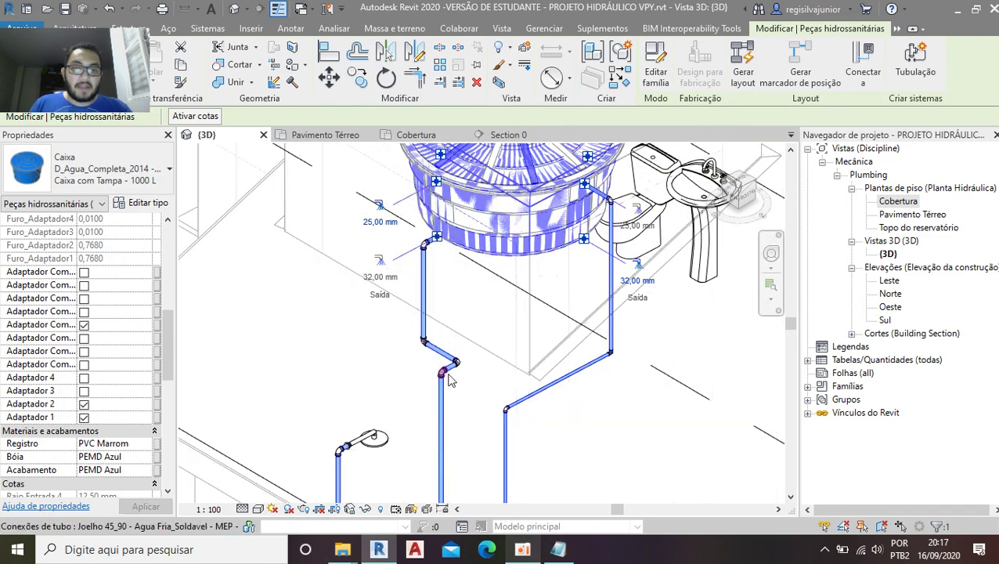
scroll(427, 266, "up", 2)
scroll(422, 297, "up", 2)
scroll(419, 325, "up", 1)
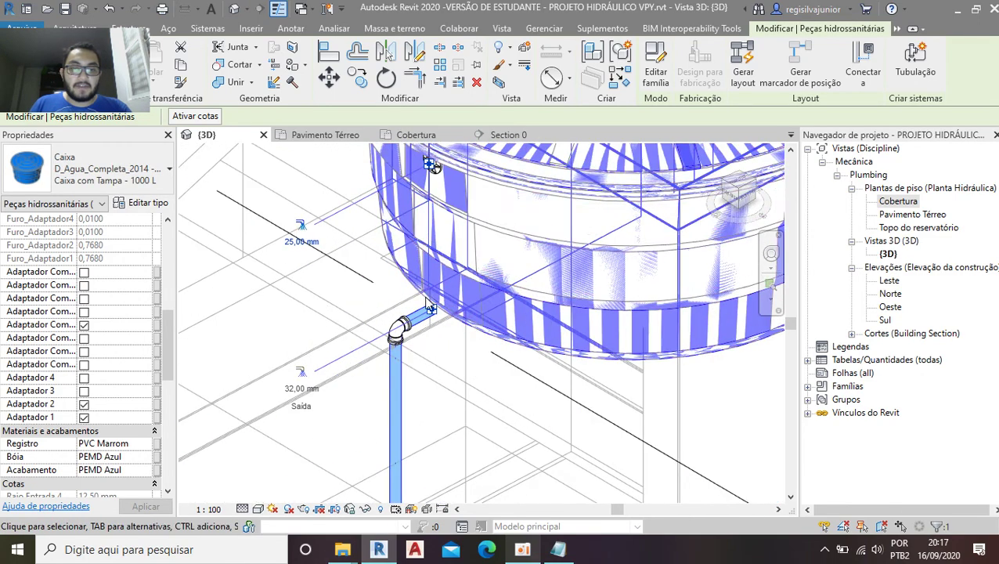
middle_click_drag(419, 325, 405, 315)
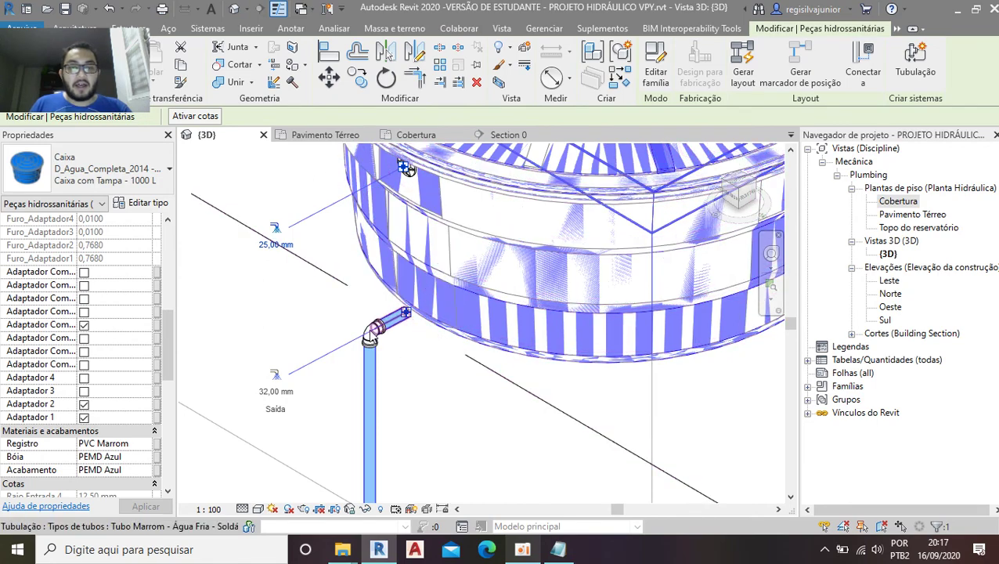
scroll(402, 406, "down", 5)
scroll(384, 376, "up", 5)
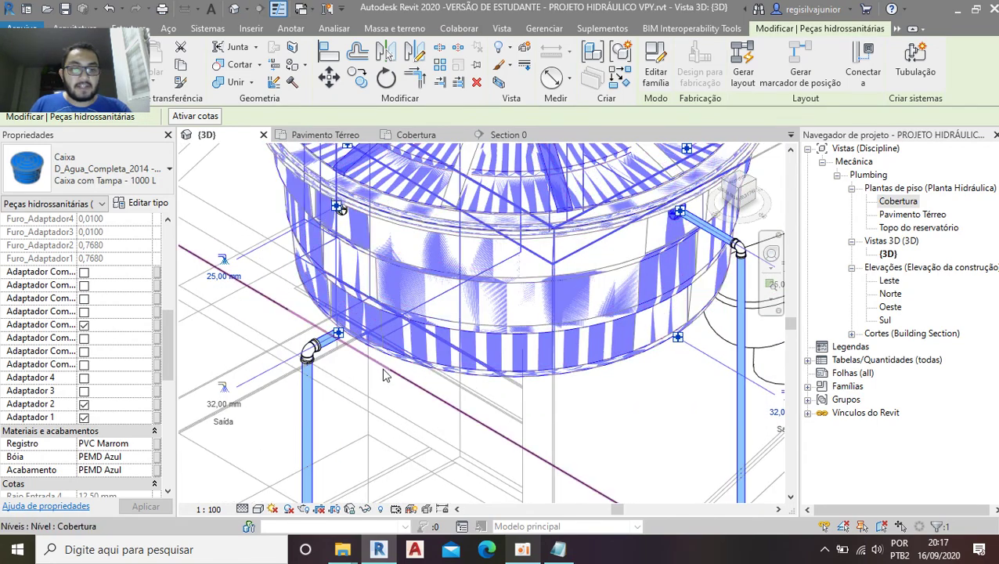
scroll(383, 376, "up", 2)
scroll(383, 360, "up", 1)
scroll(382, 332, "up", 2)
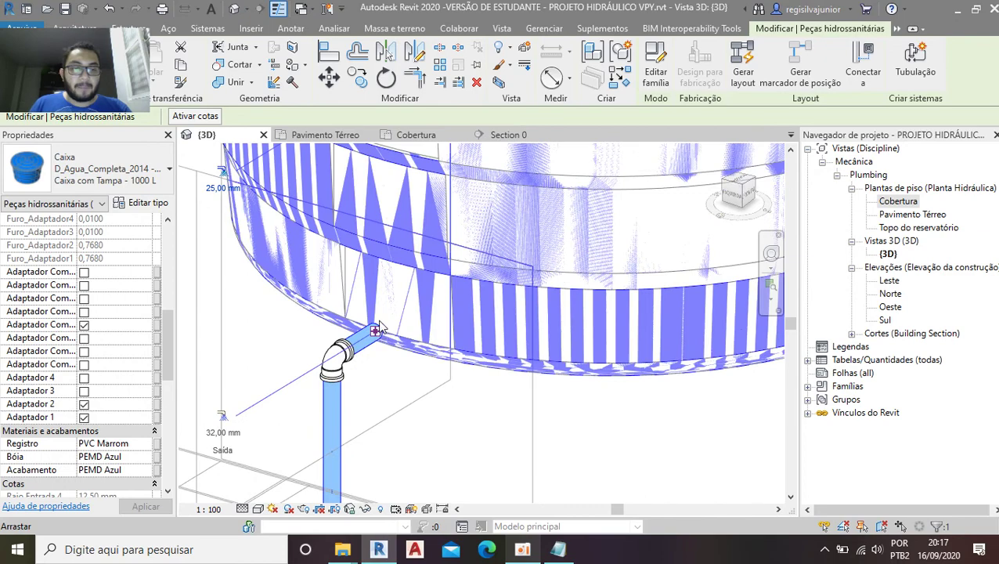
middle_click_drag(379, 328, 284, 383, "shift")
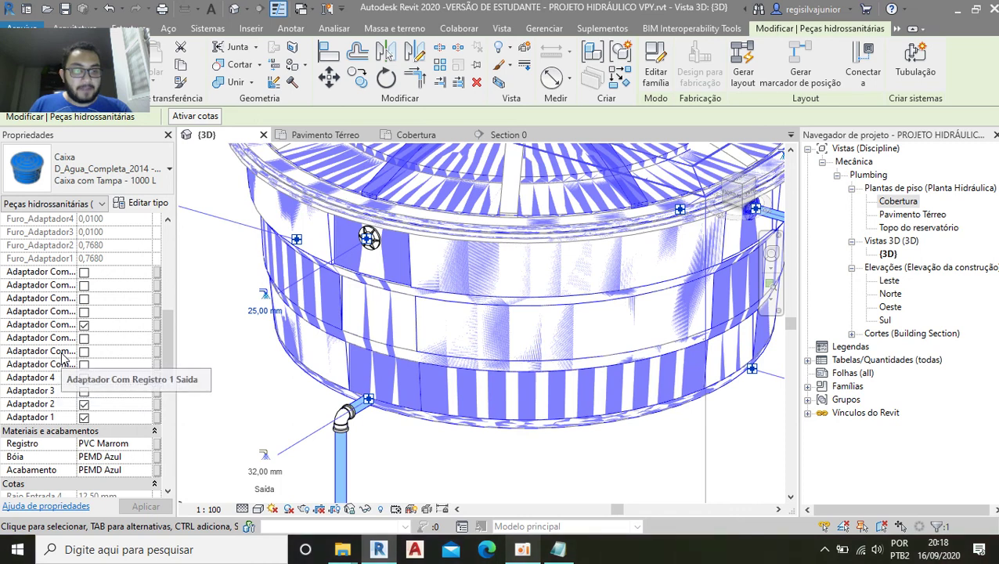
Step: Tick an Adaptador Com Registro option on the tank, then untick it again
left_click(83, 351)
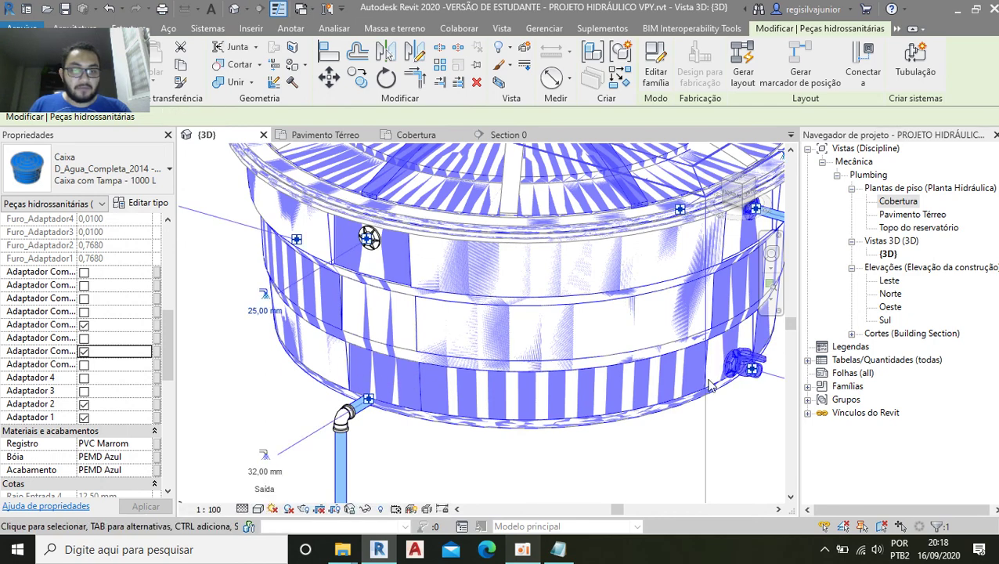
scroll(709, 384, "down", 3)
scroll(439, 329, "up", 3)
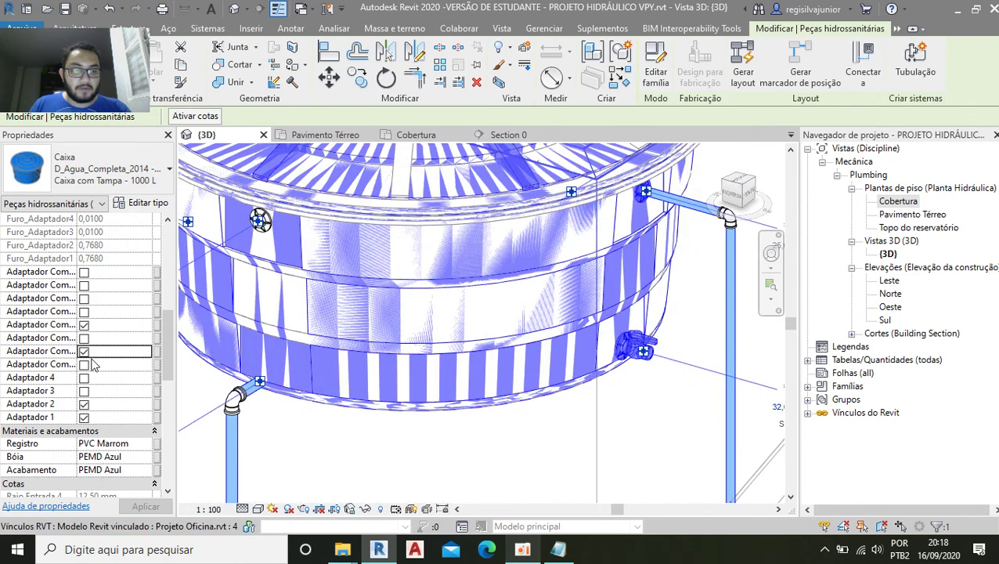
left_click(84, 352)
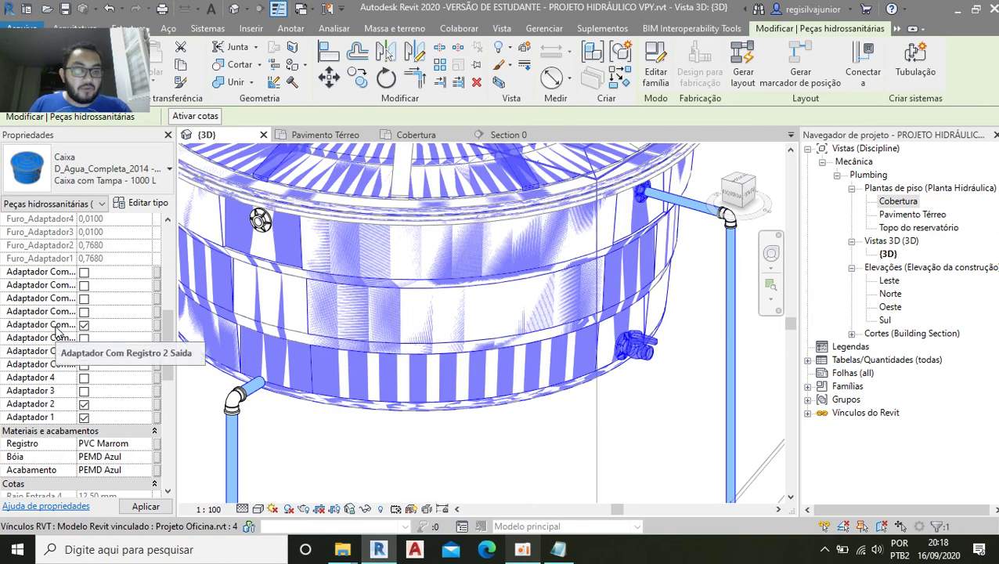
Step: Orbit around the tank and enable the third Adaptador Com Registro option instead
mouse_move(627, 352)
middle_mouse_down("shift")
mouse_move(636, 389)
mouse_move(501, 382)
middle_mouse_up("shift")
middle_click_drag(653, 382, 501, 368, "shift")
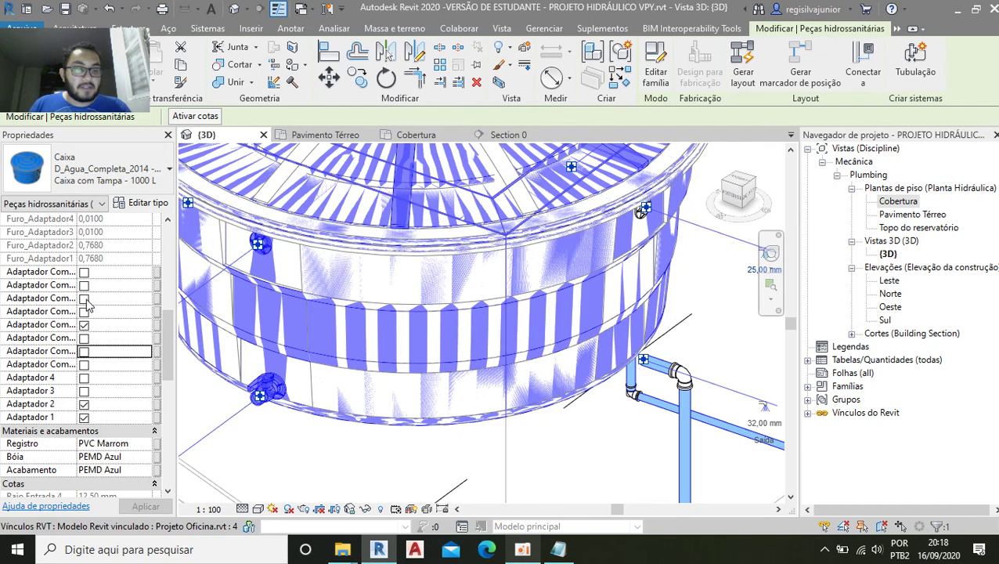
left_click(85, 298)
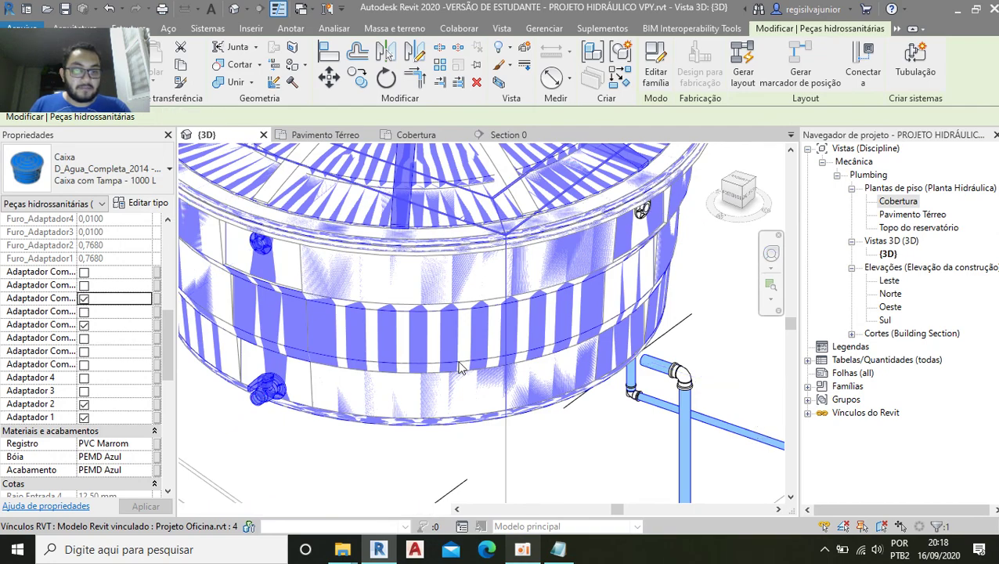
scroll(458, 361, "down", 5)
mouse_move(458, 361)
middle_mouse_down("shift")
mouse_move(477, 408)
mouse_move(393, 415)
middle_mouse_up("shift")
scroll(362, 368, "up", 3)
Step: Deselect, orbit and zoom around the water tank, then select the tank
key("Escape")
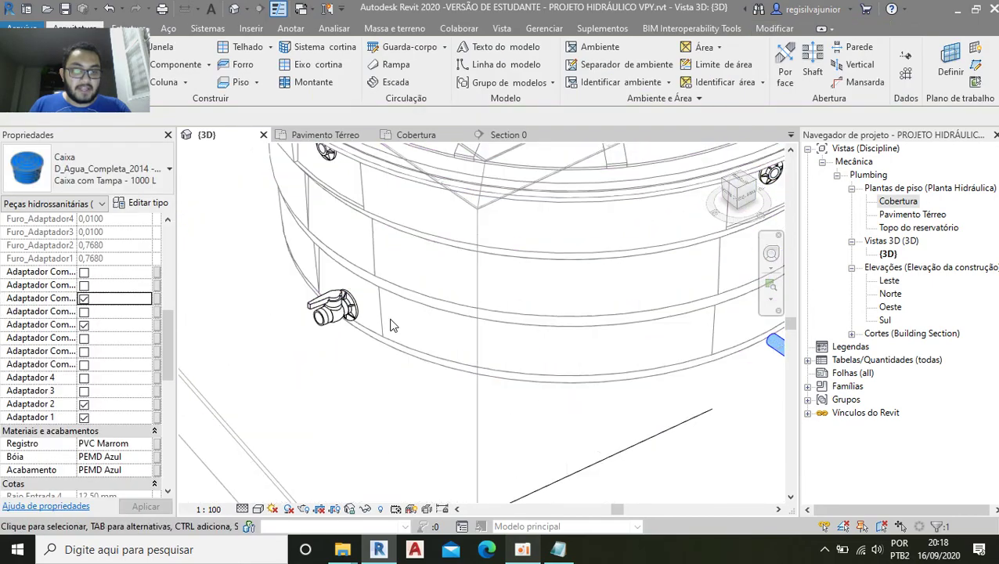
scroll(427, 350, "down", 3)
mouse_move(427, 350)
middle_mouse_down("shift")
mouse_move(486, 365)
mouse_move(368, 313)
middle_mouse_up("shift")
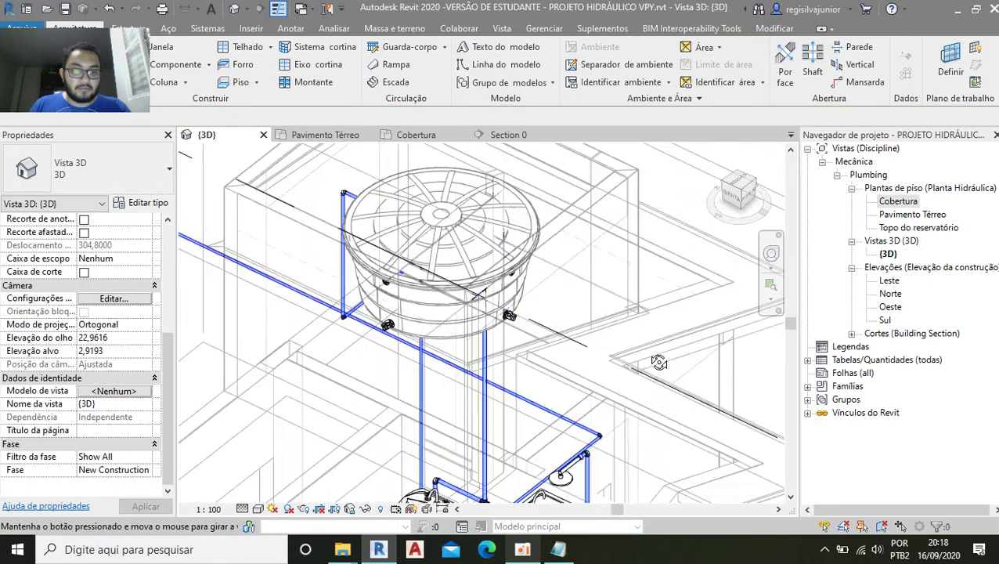
scroll(364, 311, "up", 2)
scroll(360, 312, "up", 2)
scroll(356, 307, "down", 2)
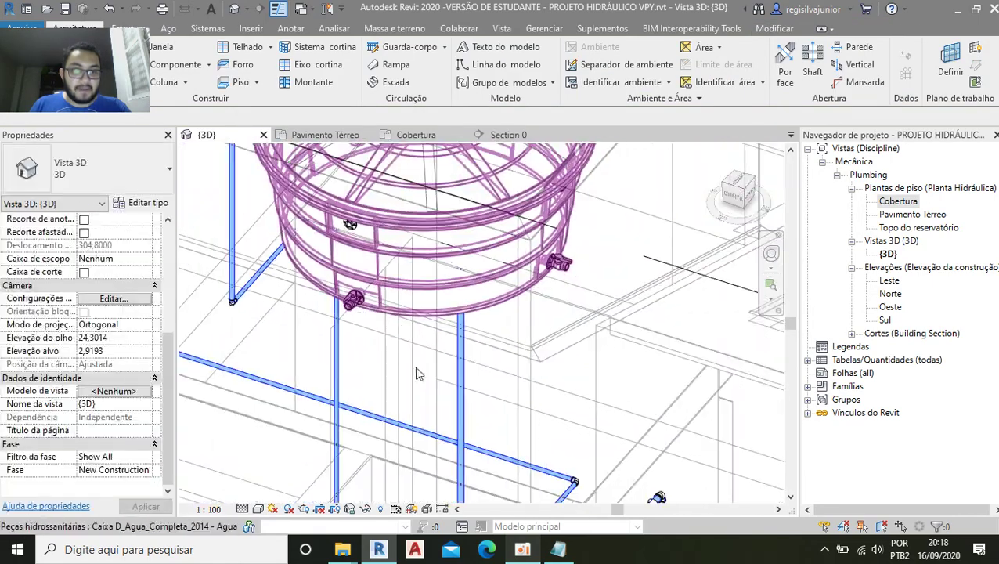
scroll(336, 290, "down", 2)
scroll(323, 274, "down", 1)
scroll(333, 276, "up", 2)
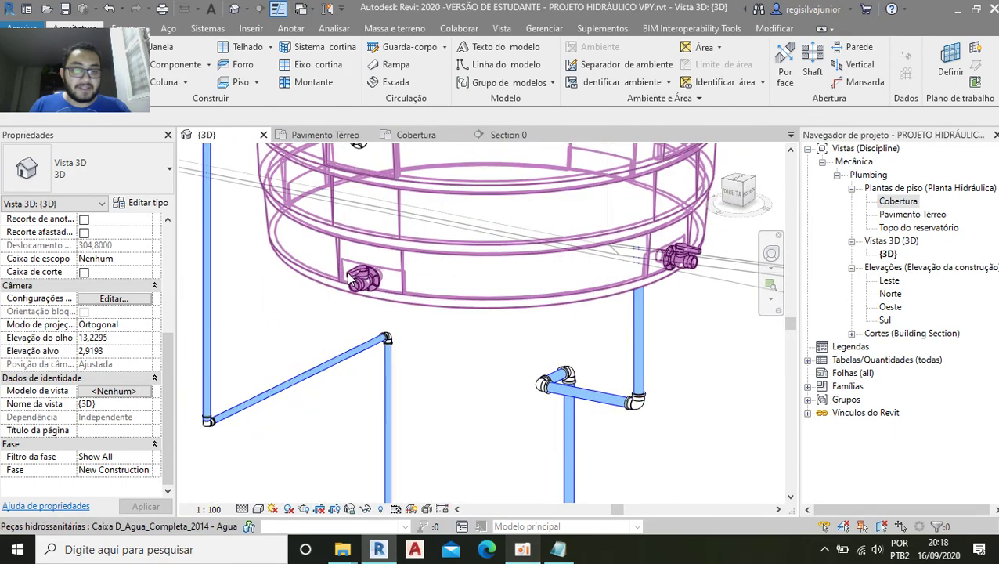
left_click(358, 292)
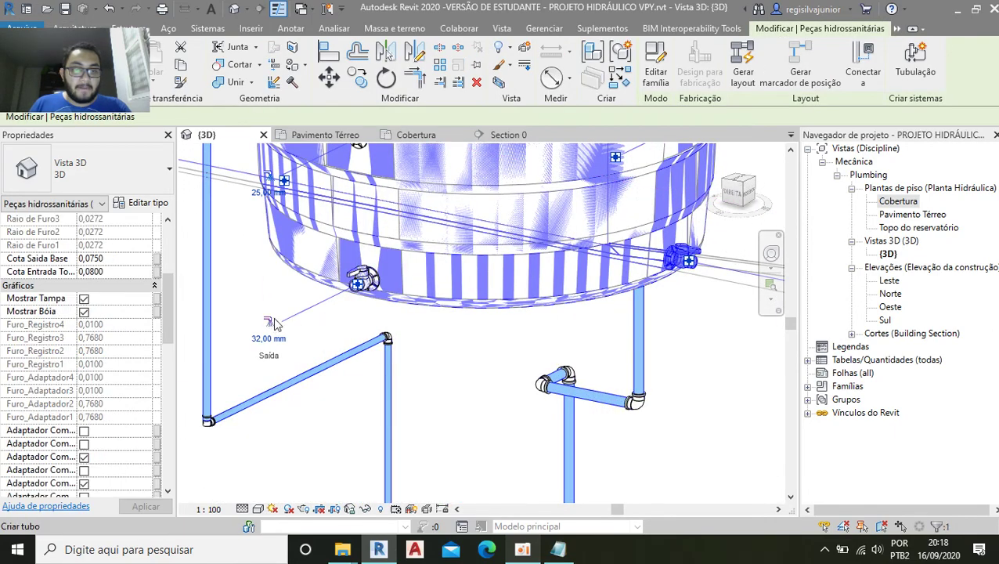
Step: Orbit to view the tank from above and the side, then reselect it
scroll(383, 280, "down", 2)
middle_click_drag(385, 280, 251, 348, "shift")
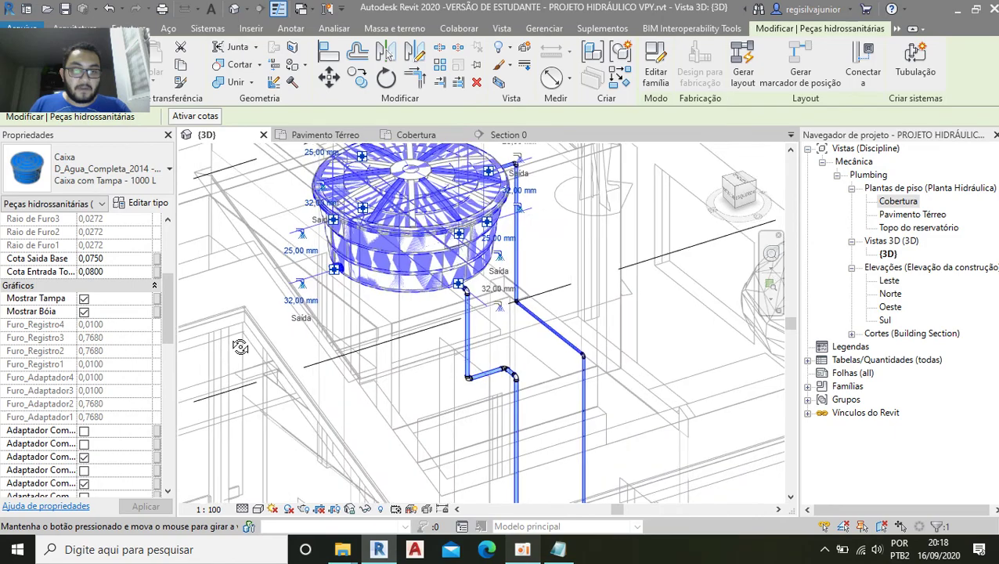
scroll(239, 348, "up", 2)
scroll(422, 306, "up", 3)
scroll(438, 292, "down", 3)
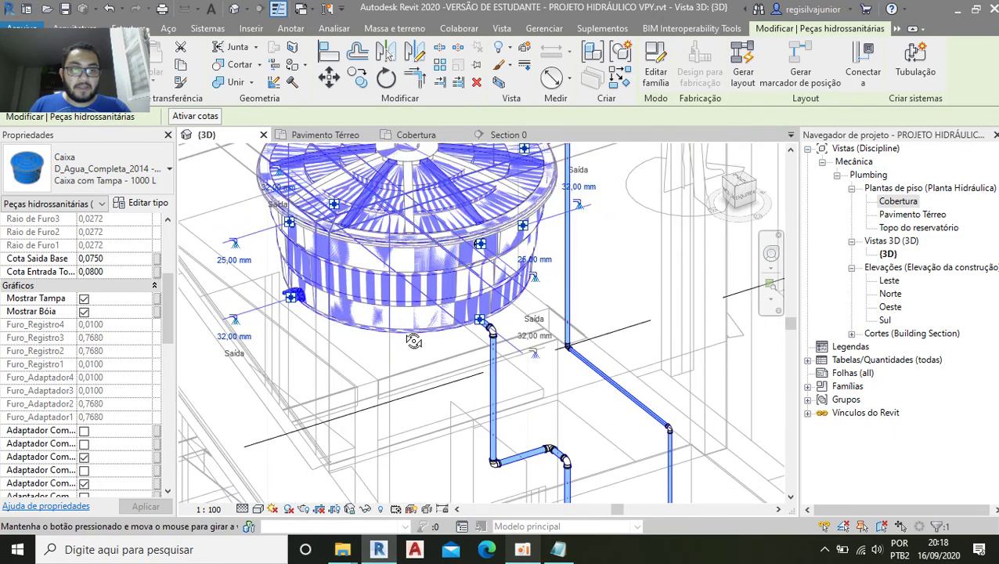
mouse_move(410, 337)
middle_mouse_down("shift")
mouse_move(611, 350)
mouse_move(516, 303)
middle_mouse_up("shift")
scroll(516, 304, "up", 2)
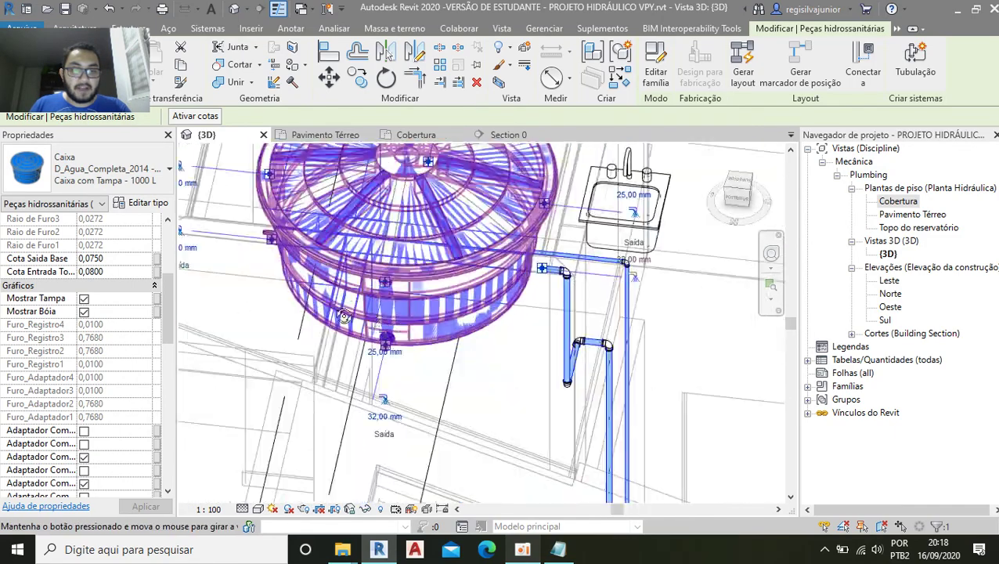
scroll(391, 329, "up", 2)
key("Escape")
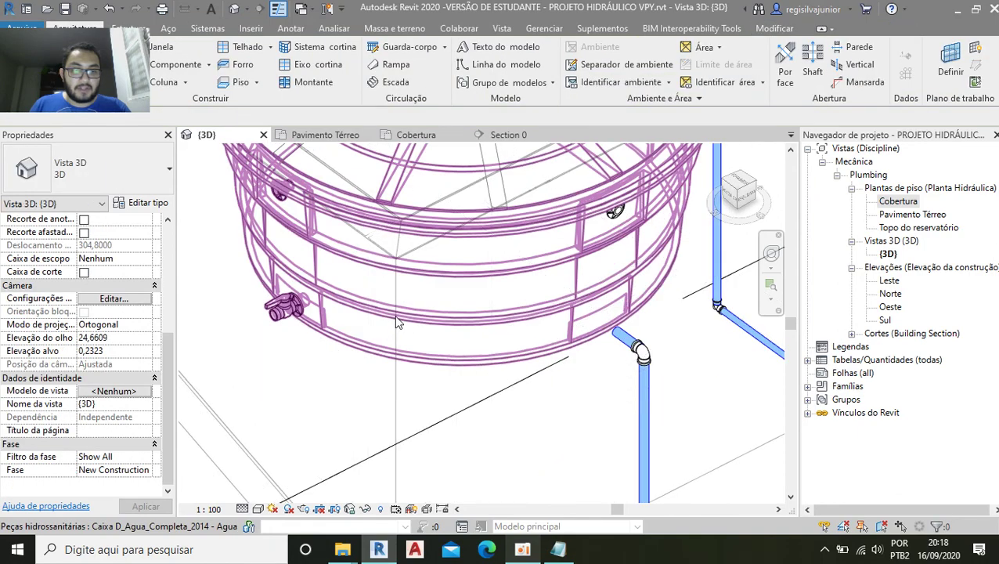
left_click(422, 343)
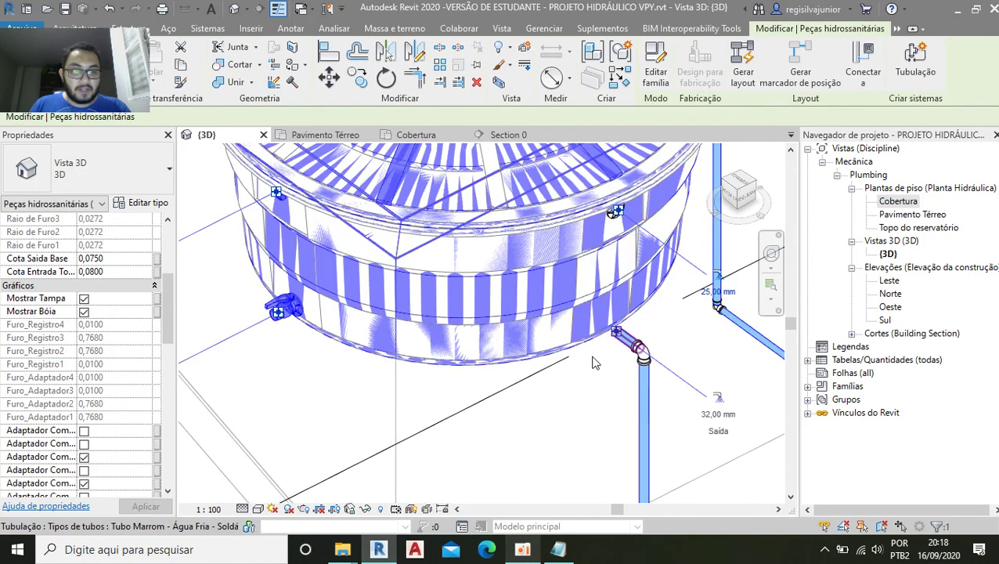
scroll(67, 434, "down", 1)
Step: Enable the Adaptador option on the tank outlet and deselect the tank
left_click(83, 416)
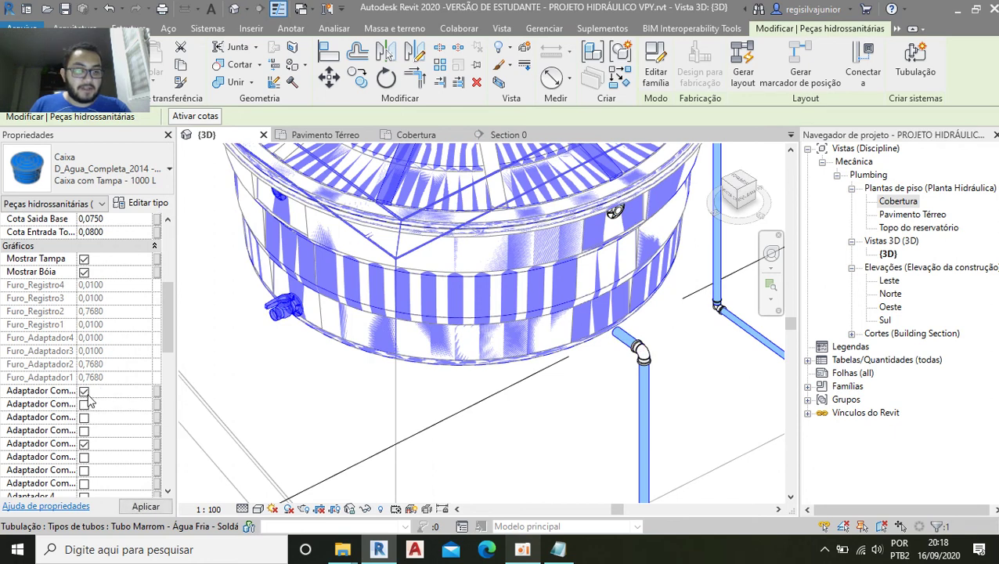
scroll(618, 345, "up", 2)
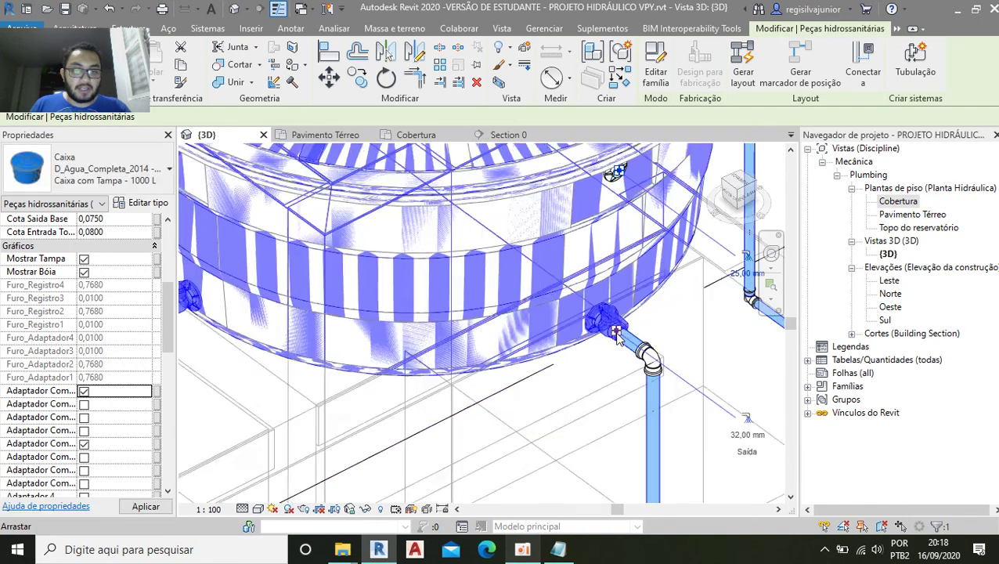
scroll(619, 343, "up", 2)
scroll(618, 343, "up", 1)
key("Escape")
Step: Pan and orbit down to the bathroom sink, basin and toilet, zooming in
scroll(589, 333, "down", 4)
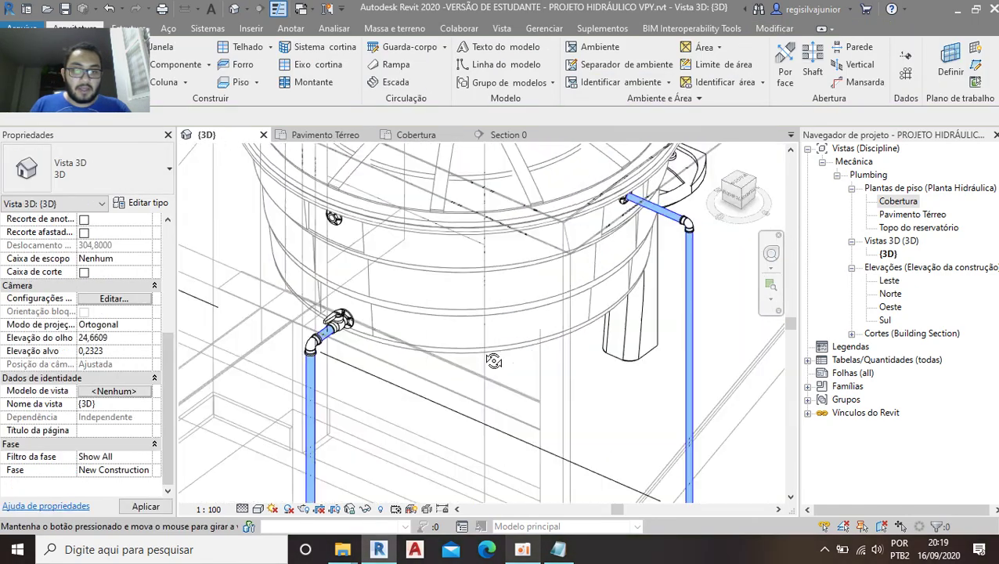
mouse_move(632, 351)
middle_mouse_down()
mouse_move(514, 306)
mouse_move(501, 259)
middle_mouse_up()
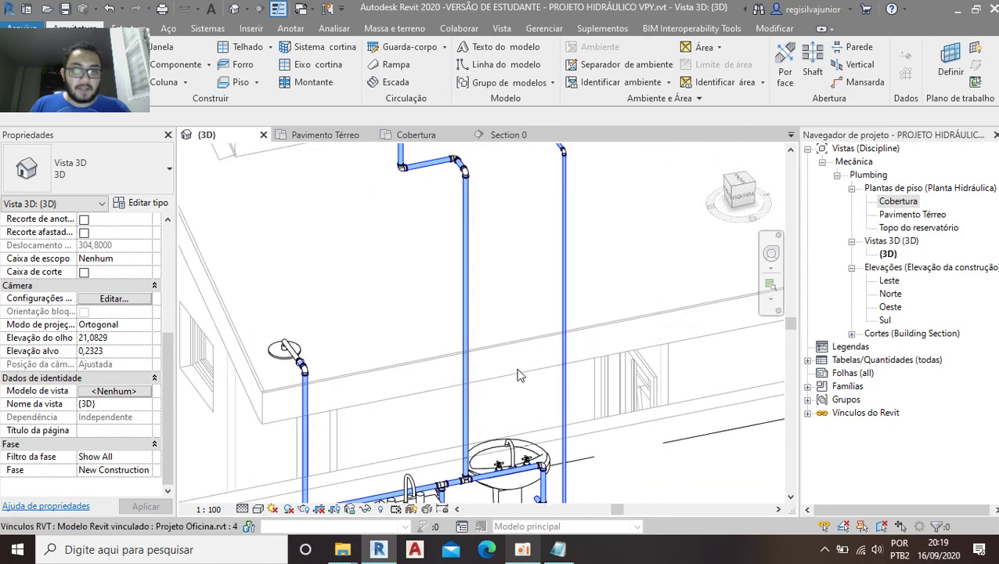
mouse_move(478, 199)
middle_mouse_down("shift")
mouse_move(550, 297)
mouse_move(587, 260)
mouse_move(604, 339)
mouse_move(595, 386)
mouse_move(568, 384)
middle_mouse_up("shift")
scroll(568, 383, "up", 2)
scroll(568, 368, "up", 2)
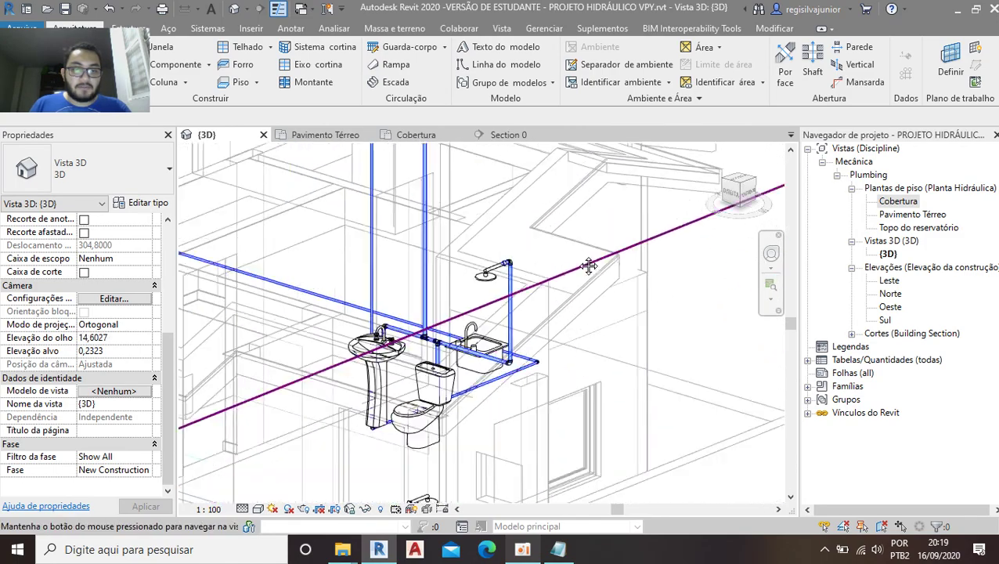
scroll(567, 344, "up", 2)
Step: Start a component with CM and open the family loader at the REVIT library folder
key("c")
key("m")
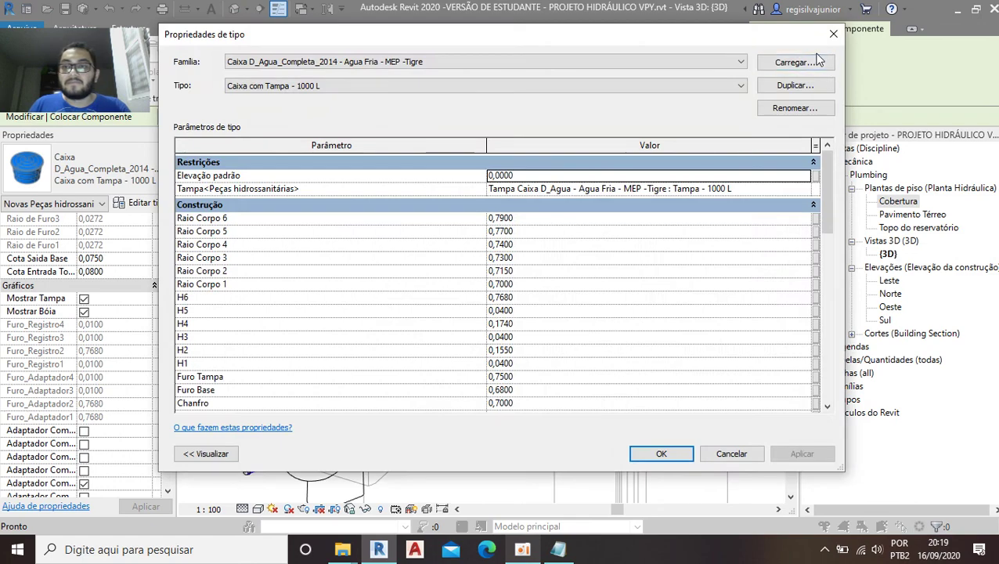
left_click(818, 62)
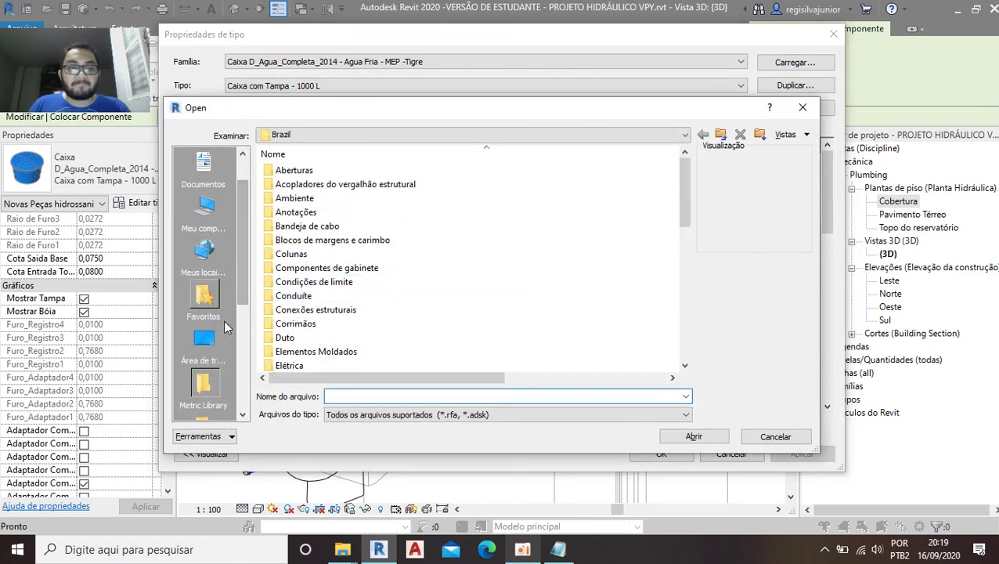
scroll(222, 321, "down", 5)
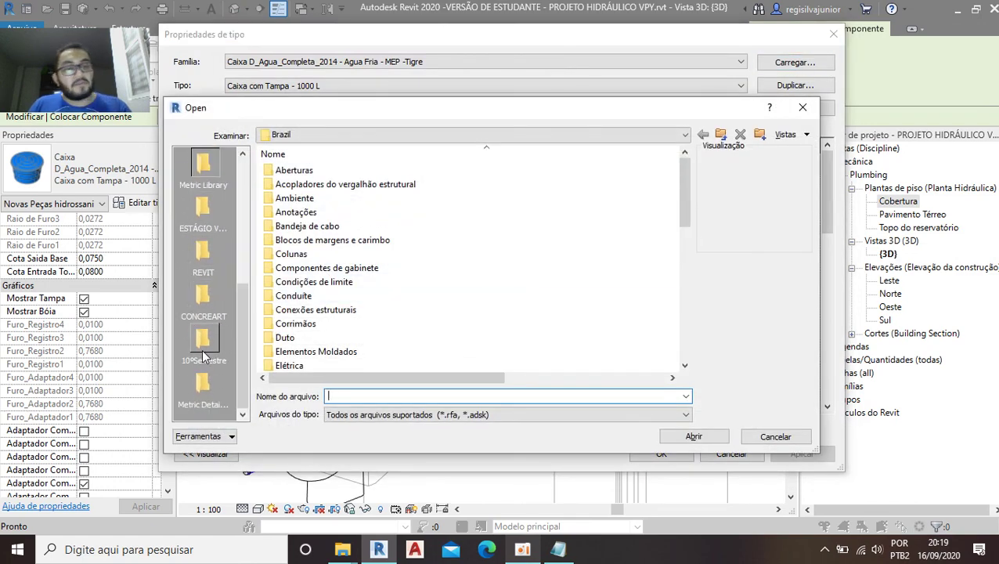
left_click(203, 262)
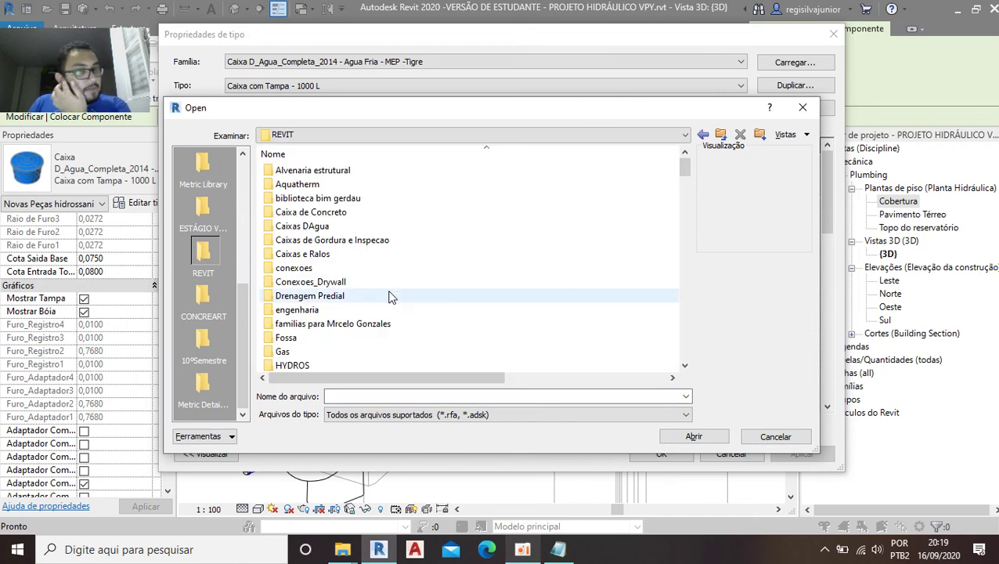
Step: Browse Registros e Valvulas > Registros de Chuveiro and load Registro de Chuveiro - Agua Fria - MEP - Tigre.rfa
scroll(390, 309, "down", 5)
scroll(368, 282, "up", 3)
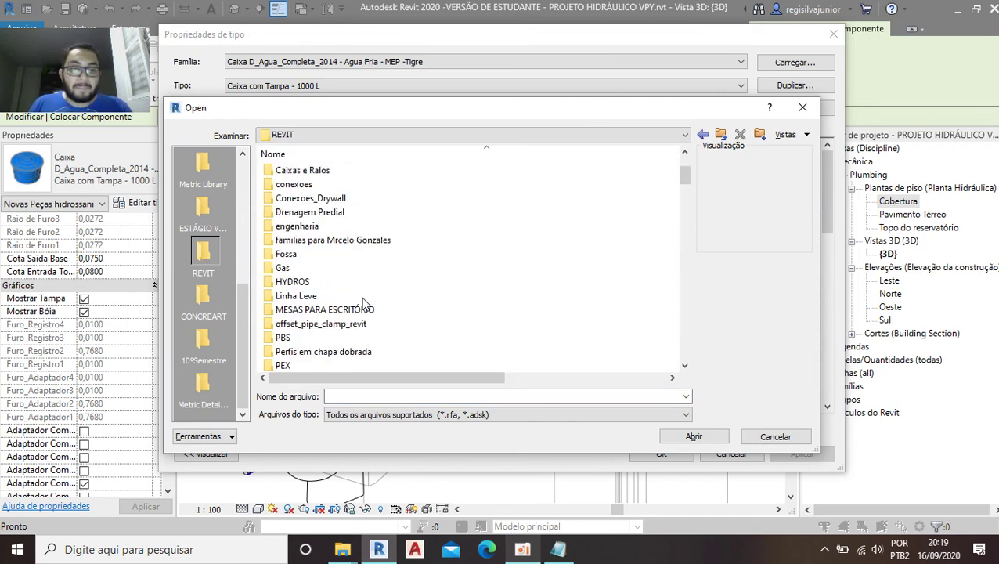
scroll(340, 247, "up", 2)
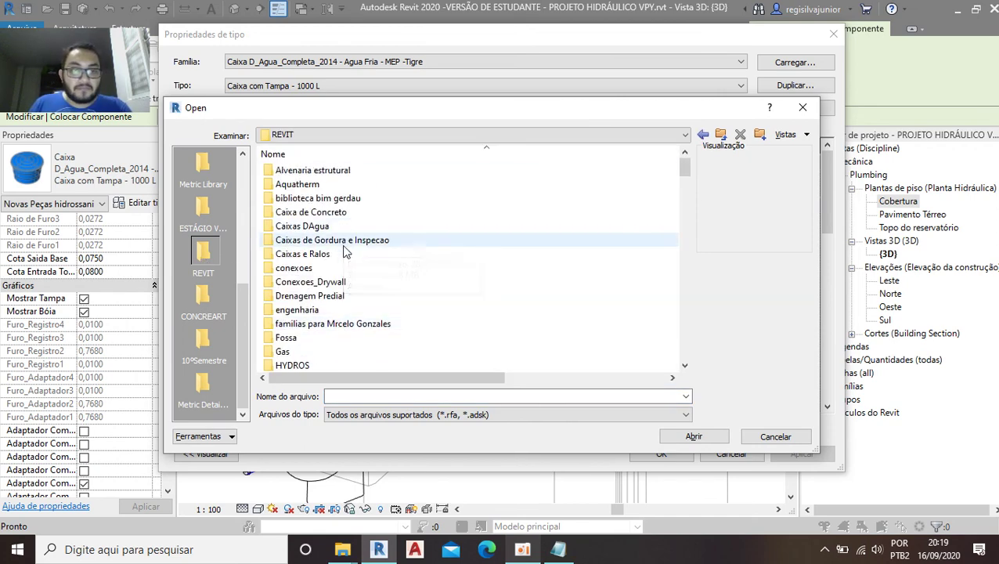
scroll(382, 304, "down", 1)
scroll(376, 299, "down", 1)
scroll(368, 294, "down", 1)
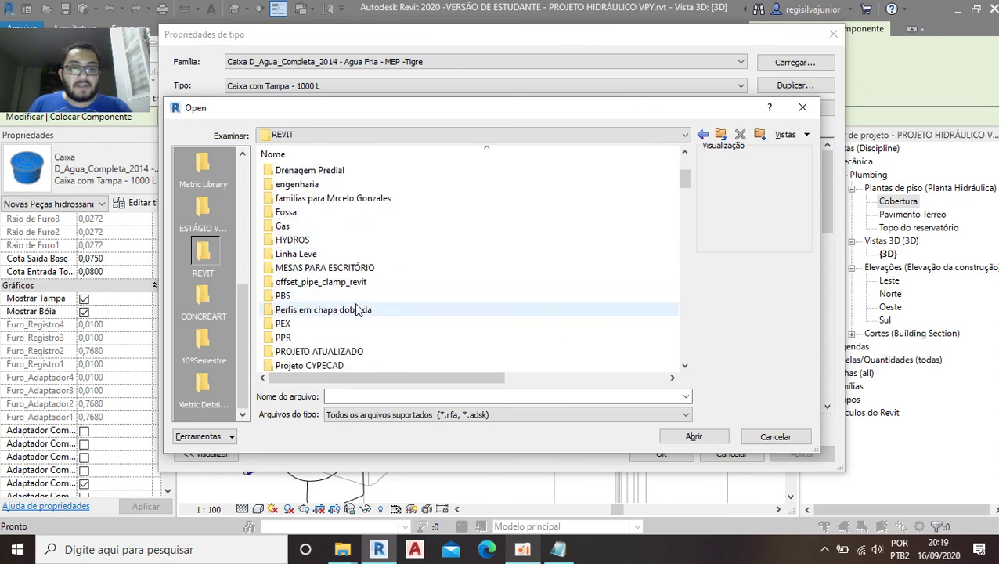
scroll(345, 312, "down", 2)
scroll(352, 321, "down", 4)
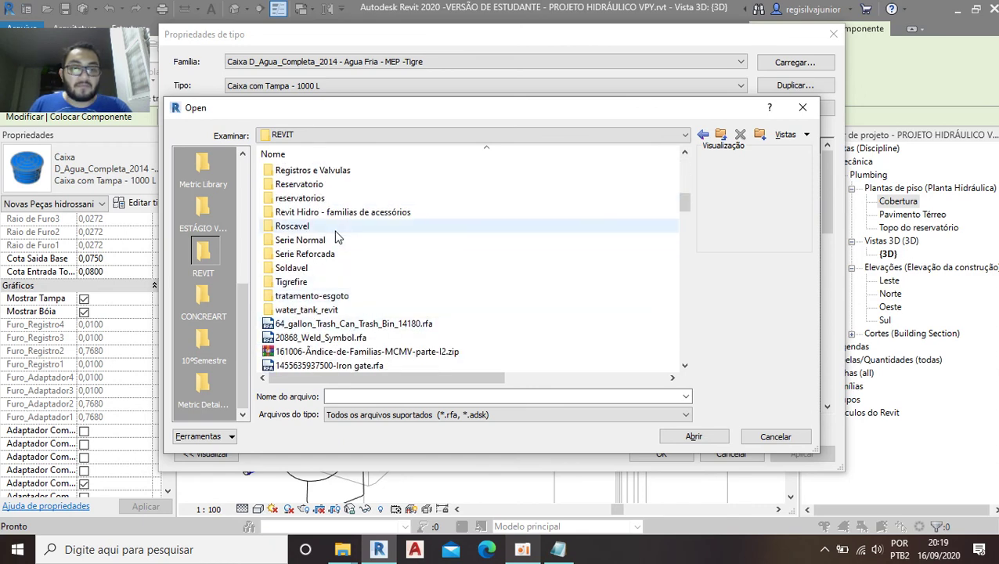
scroll(319, 262, "up", 1)
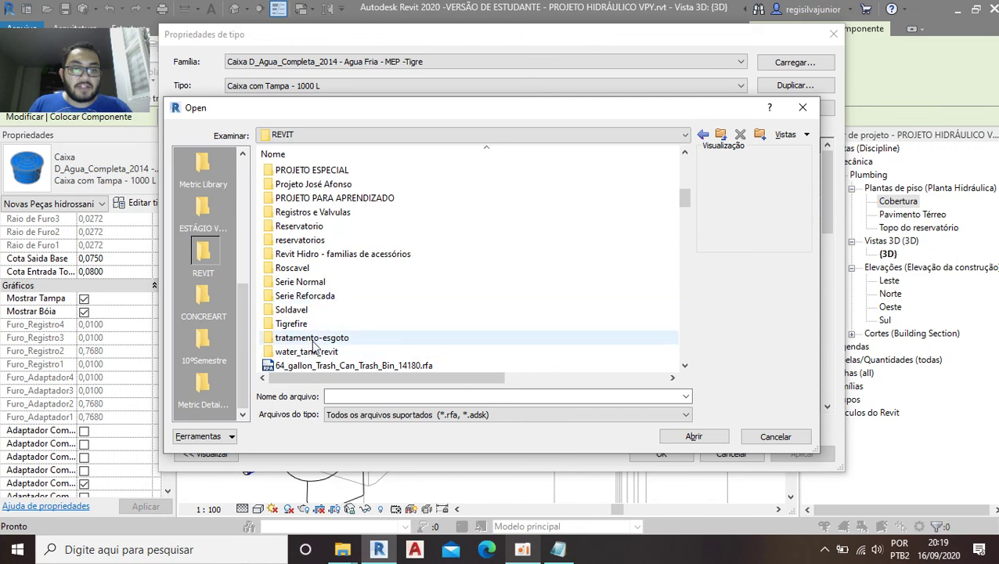
double_click(324, 213)
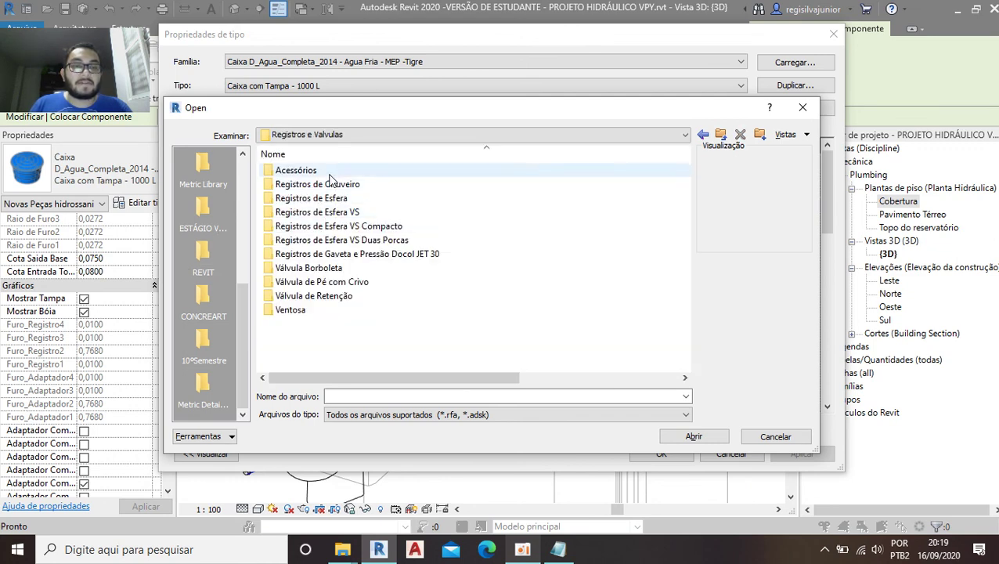
left_click(333, 188)
double_click(355, 187)
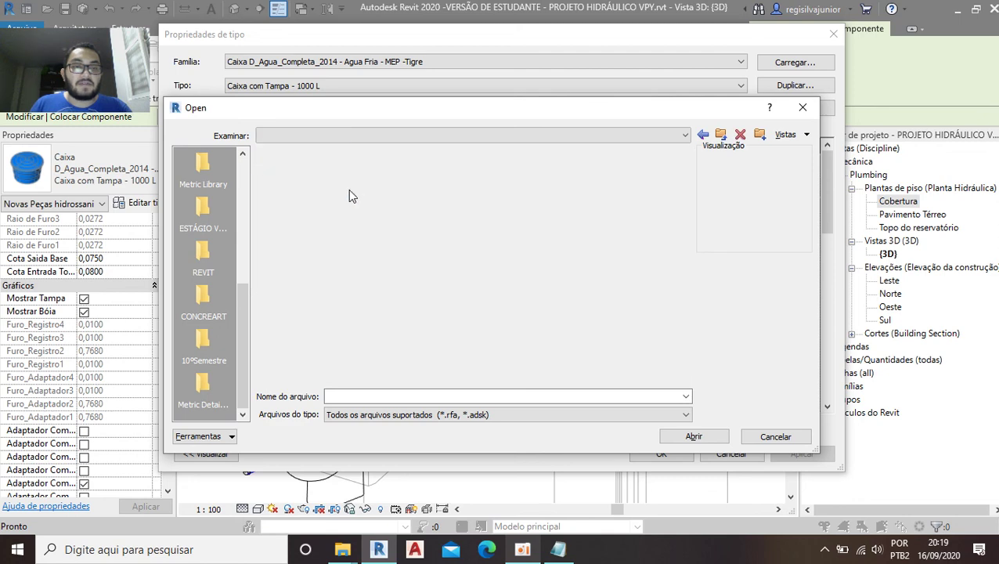
left_click(540, 170)
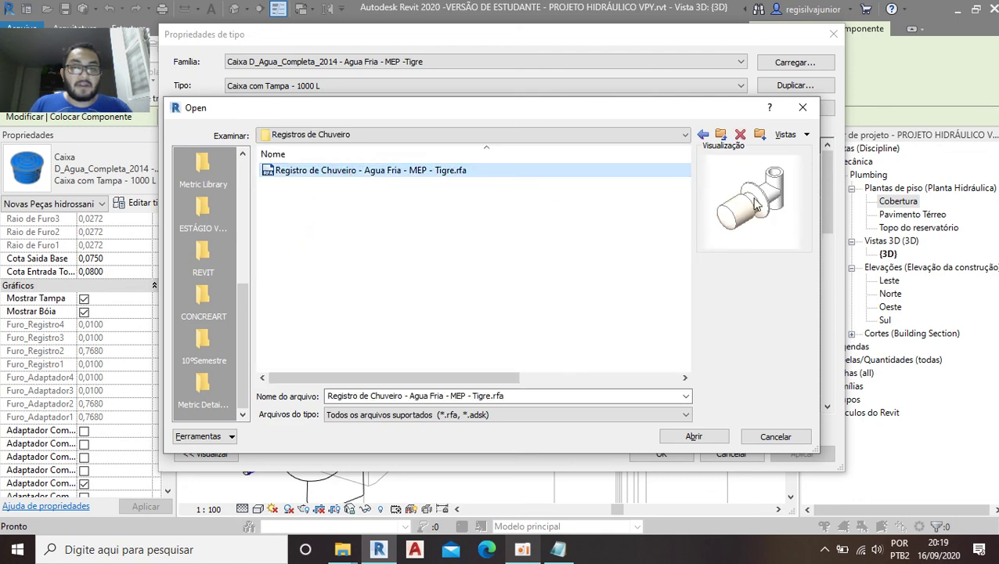
double_click(505, 171)
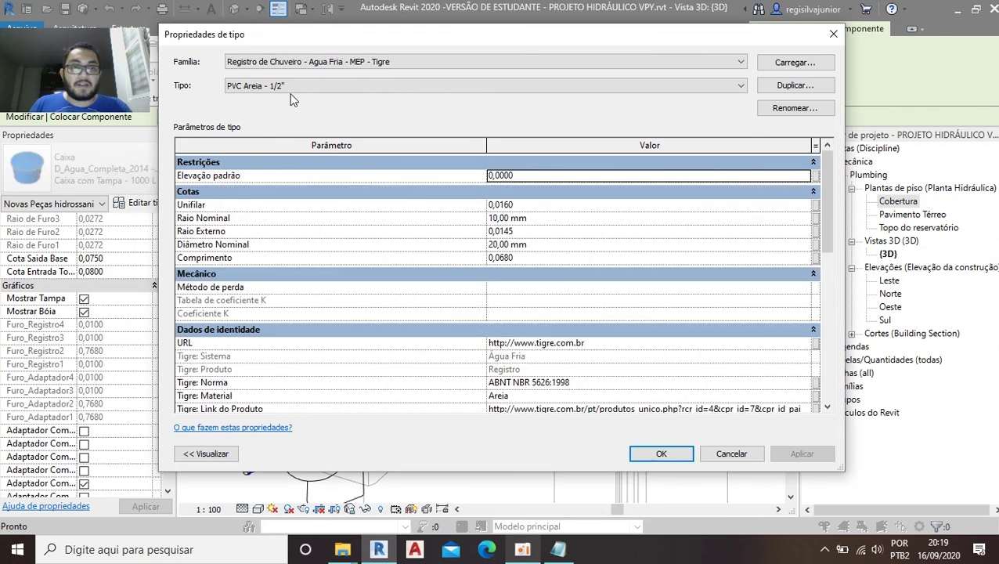
Step: Choose the PVC Areia - 25 mm valve type and confirm the dialog
left_click(290, 88)
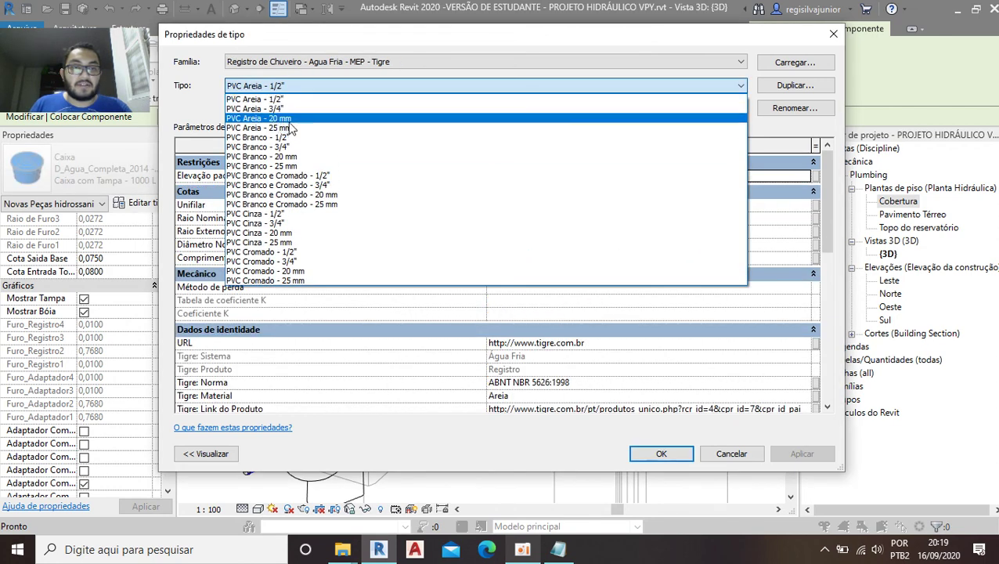
left_click(285, 129)
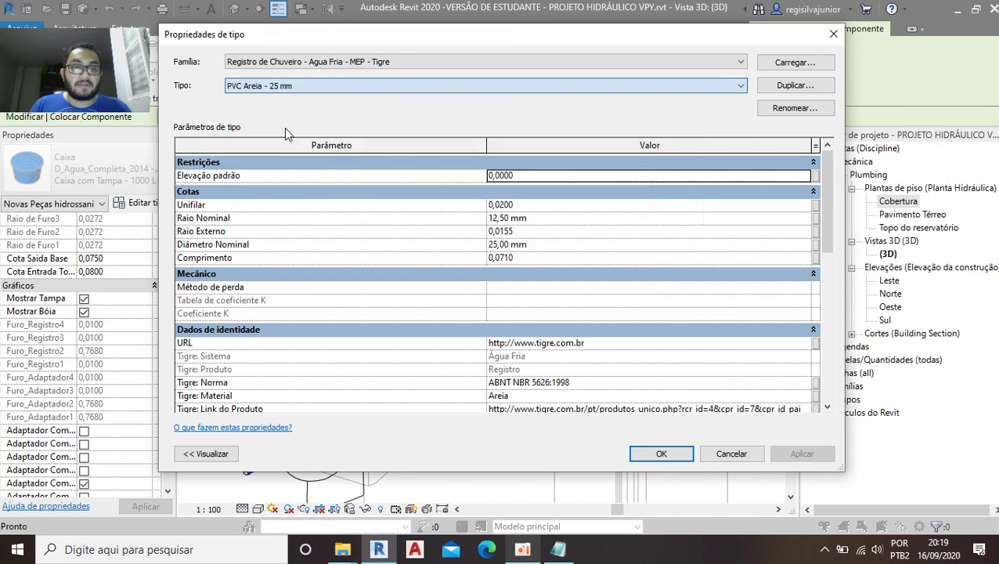
left_click(660, 454)
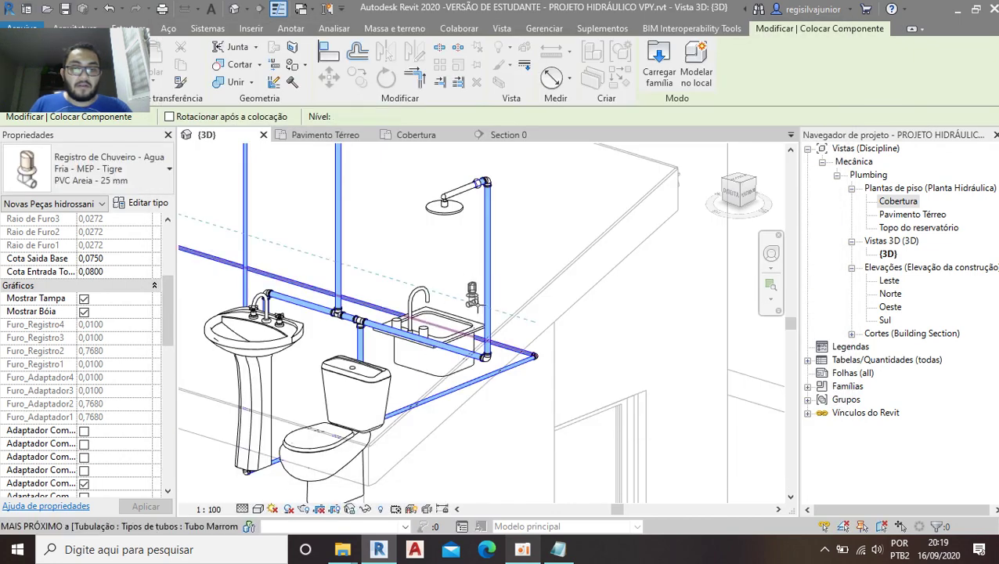
Step: Place a 25 mm shower valve on the vertical pipe above the sink
scroll(487, 304, "up", 2)
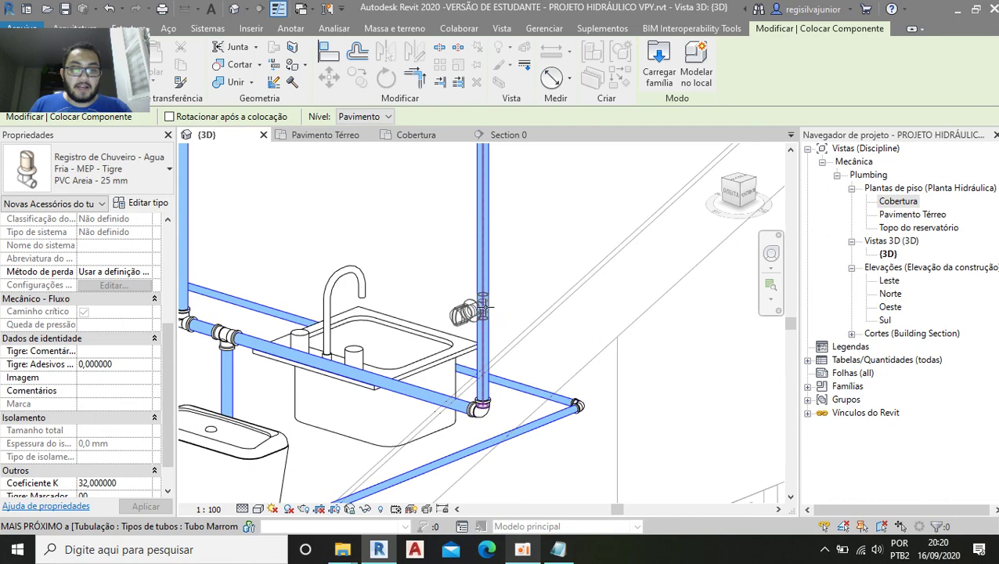
left_click(484, 307)
key("Escape")
key("Escape")
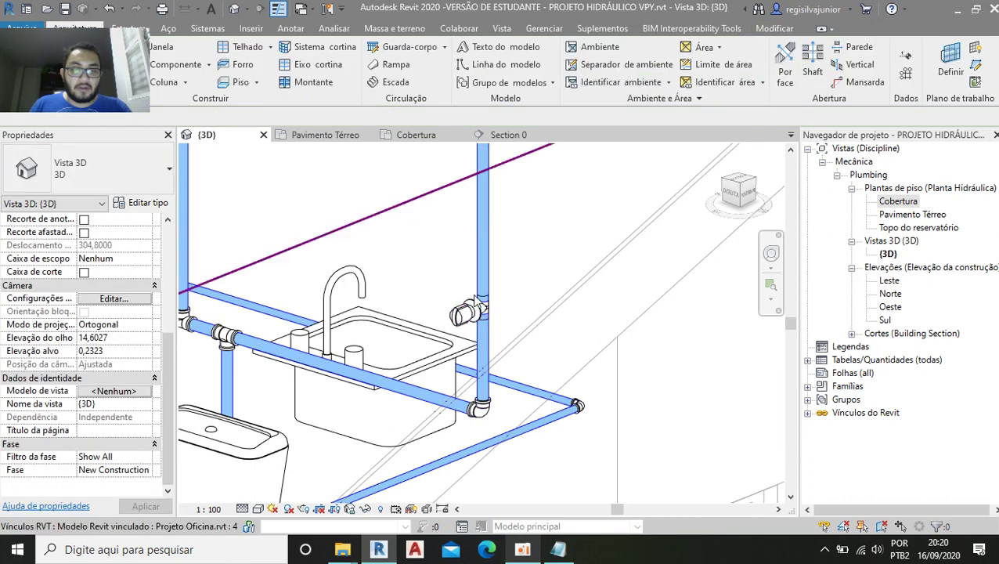
mouse_move(468, 313)
middle_mouse_down("shift")
mouse_move(464, 341)
mouse_move(479, 335)
middle_mouse_up("shift")
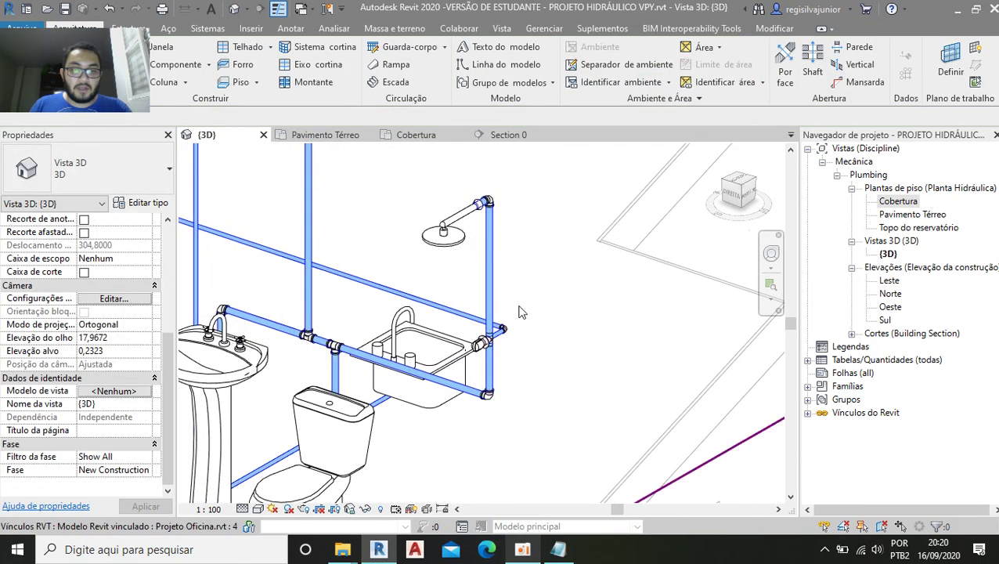
scroll(479, 335, "up", 2)
Step: Place a second shower valve via CM on the vertical pipe left of the shower and select it
key("c")
key("m")
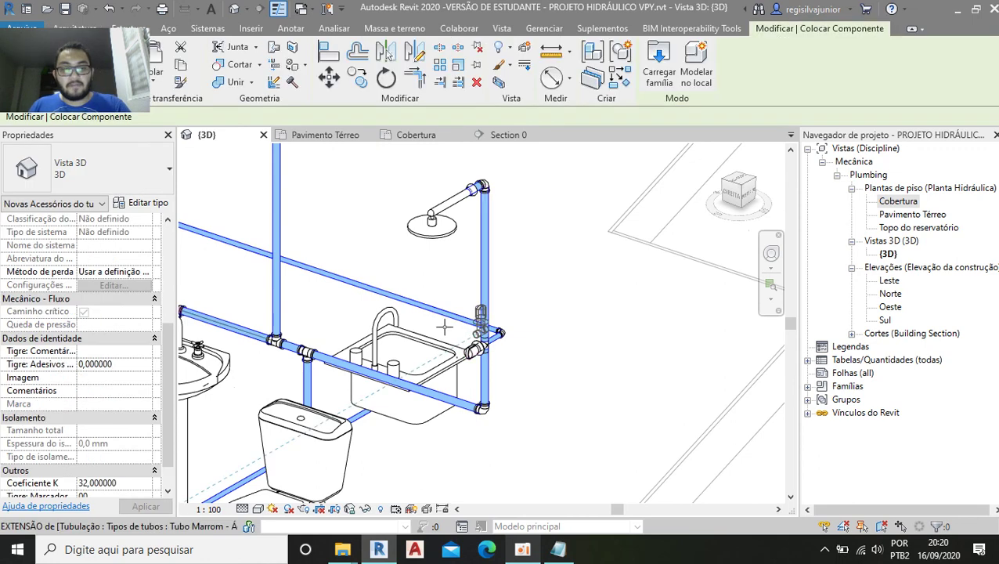
middle_click_drag(347, 242, 356, 246)
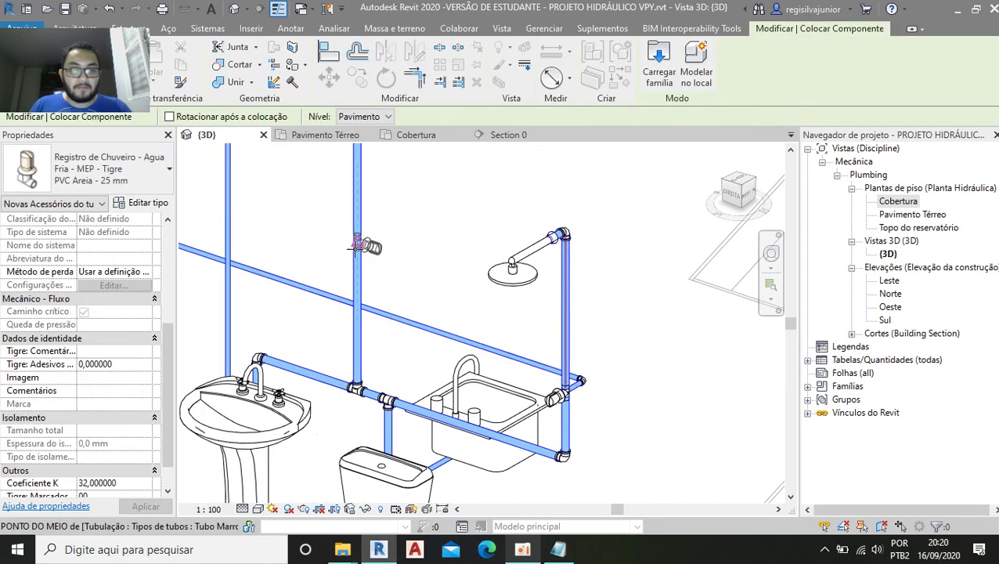
scroll(352, 263, "up", 3)
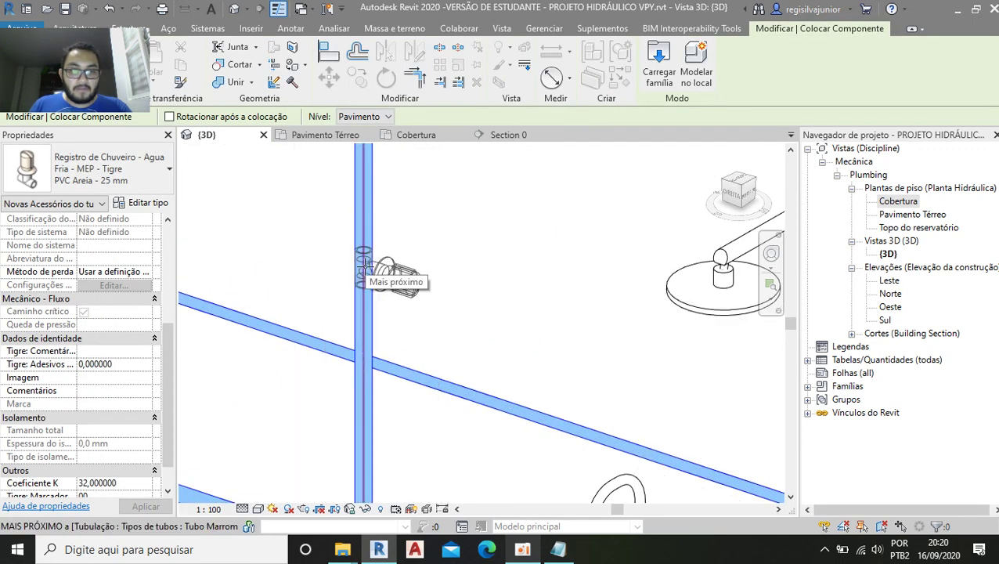
left_click(364, 272)
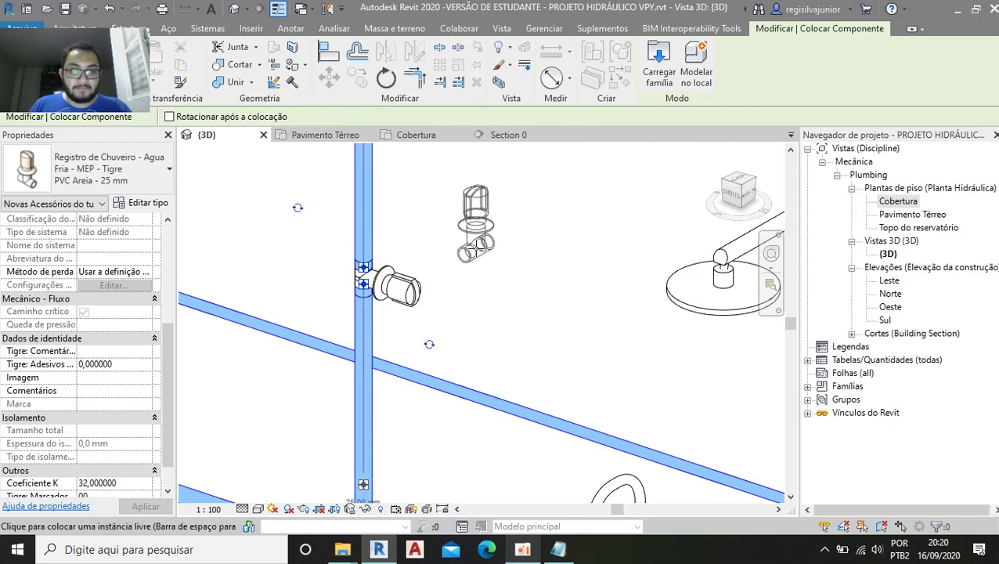
key("Escape")
key("Escape")
scroll(509, 267, "down", 5)
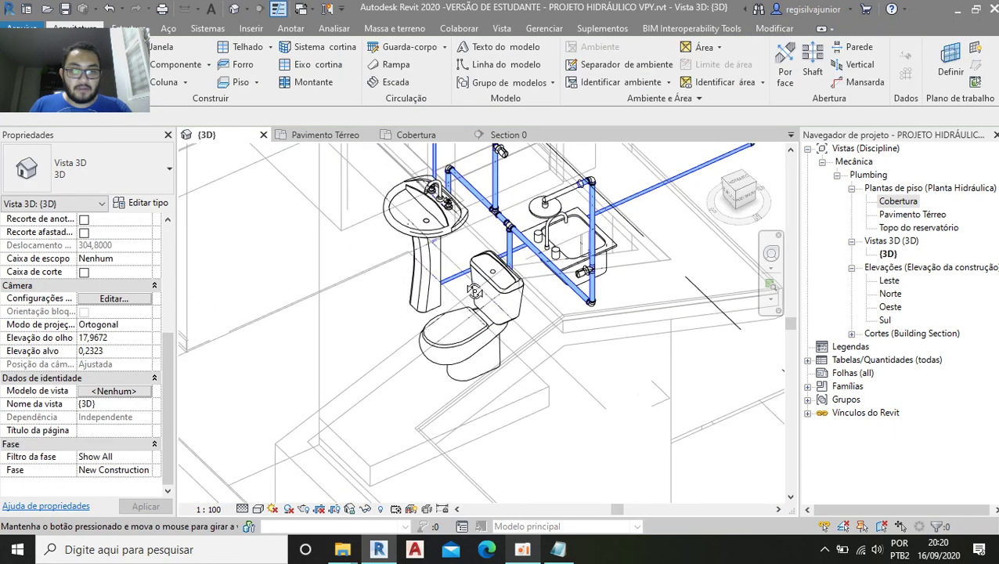
scroll(545, 315, "down", 2)
scroll(546, 315, "up", 3)
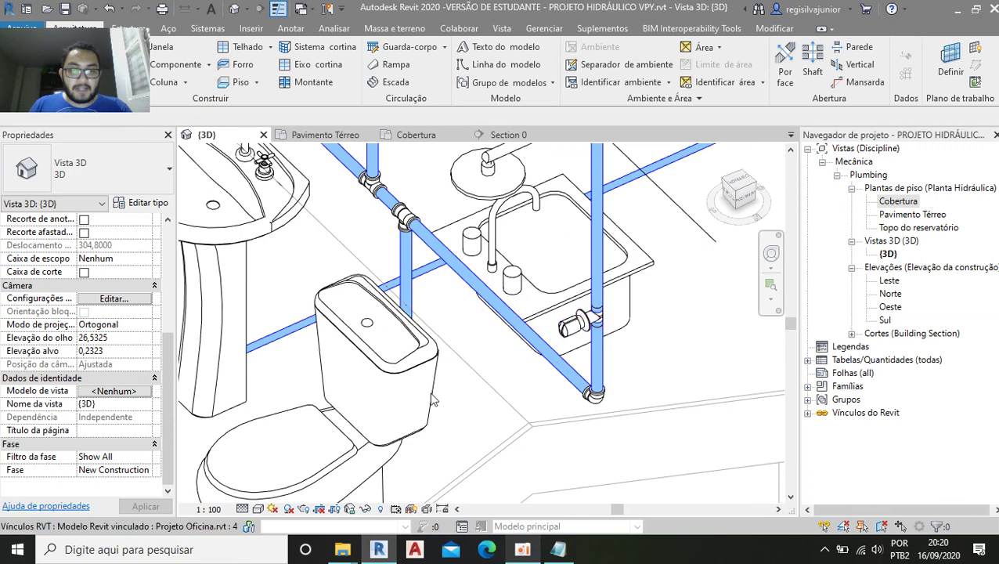
mouse_move(585, 323)
middle_mouse_down("shift")
mouse_move(498, 270)
mouse_move(493, 249)
middle_mouse_up("shift")
left_click(493, 249)
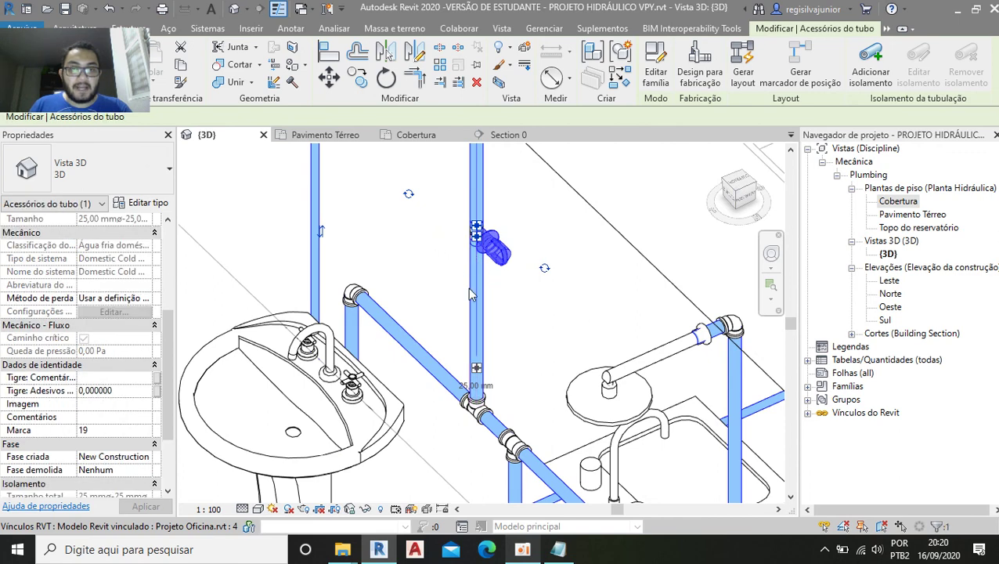
Step: Rotate the selected valve twice with Spacebar so it points right
mouse_move(494, 255)
middle_mouse_down()
mouse_move(477, 292)
mouse_move(384, 317)
middle_mouse_up()
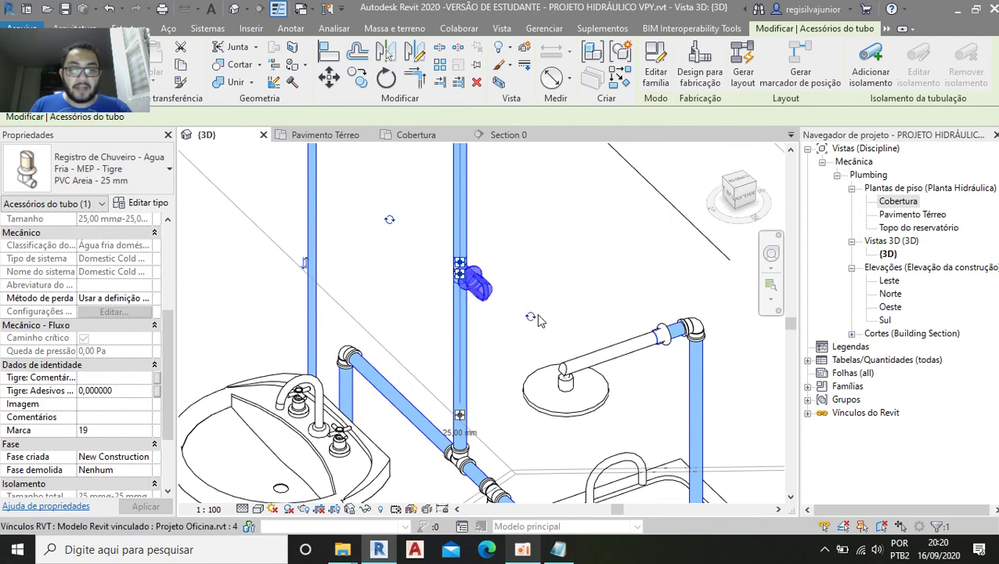
key("space")
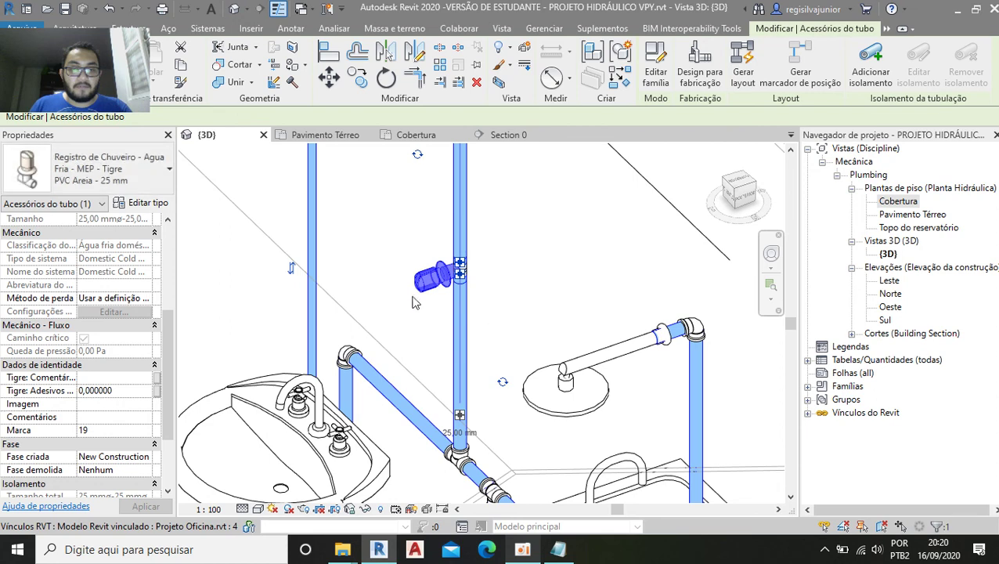
scroll(481, 356, "down", 3)
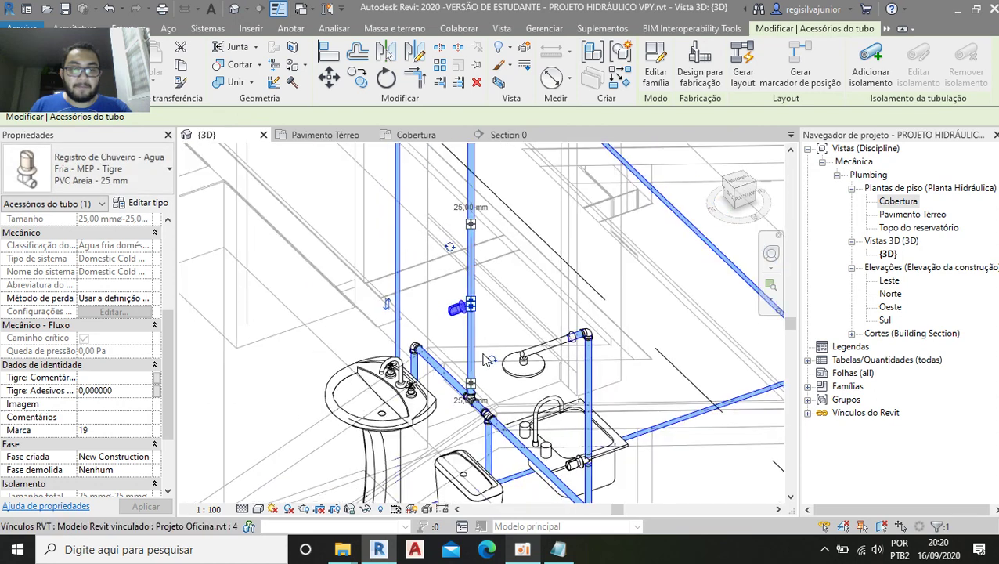
scroll(452, 250, "up", 2)
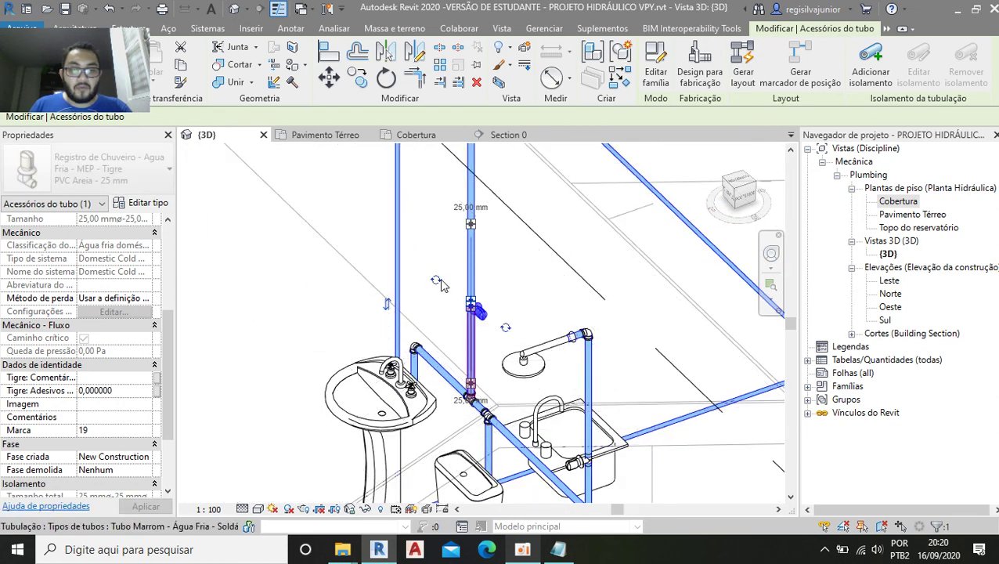
key("space")
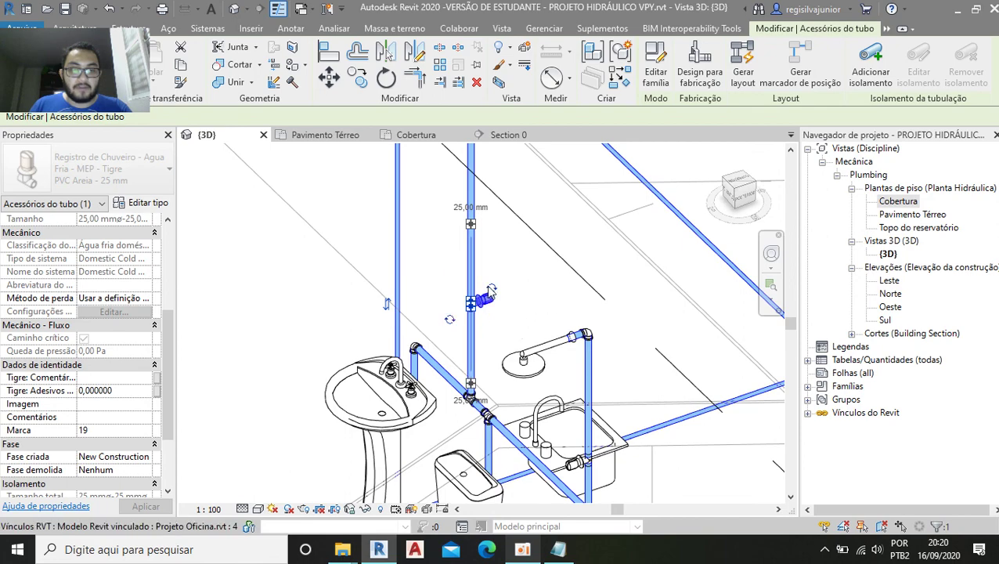
scroll(501, 306, "up", 3)
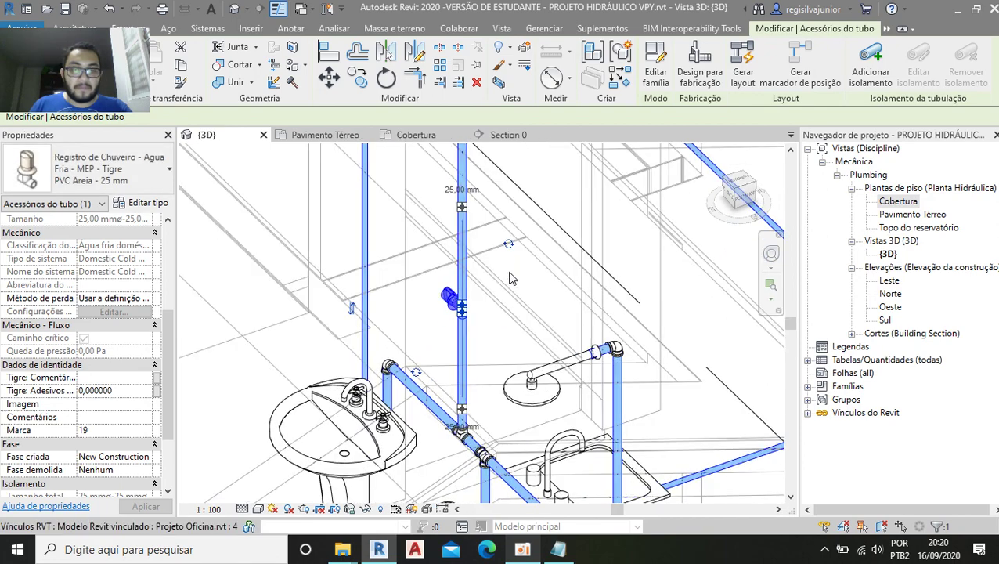
Step: Orbit around the fixtures to check the valve's direction and set its level elevation to 1,10
middle_click_drag(481, 355, 710, 309, "shift")
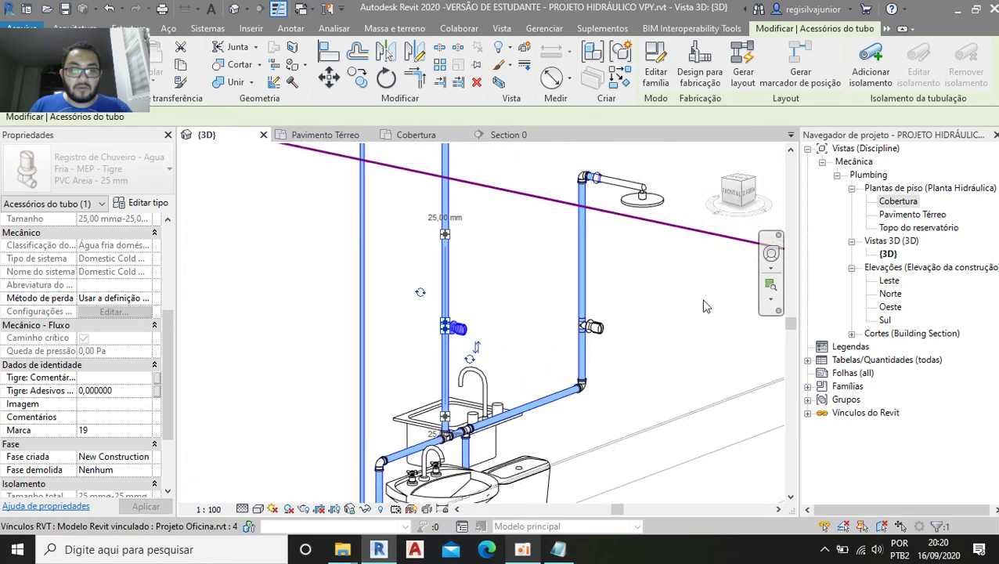
scroll(708, 307, "down", 3)
scroll(540, 321, "up", 3)
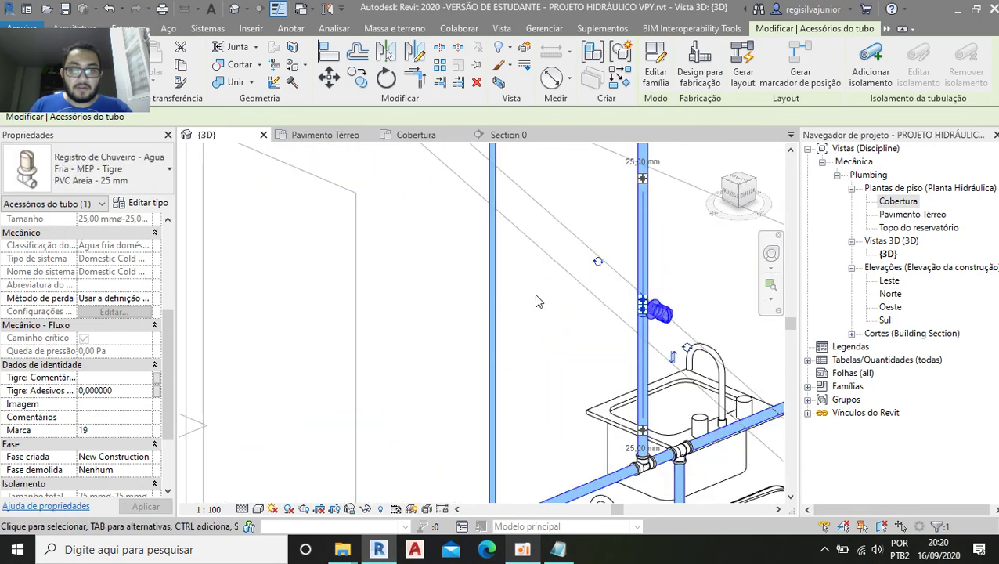
middle_click_drag(592, 327, 458, 335)
scroll(563, 335, "down", 3)
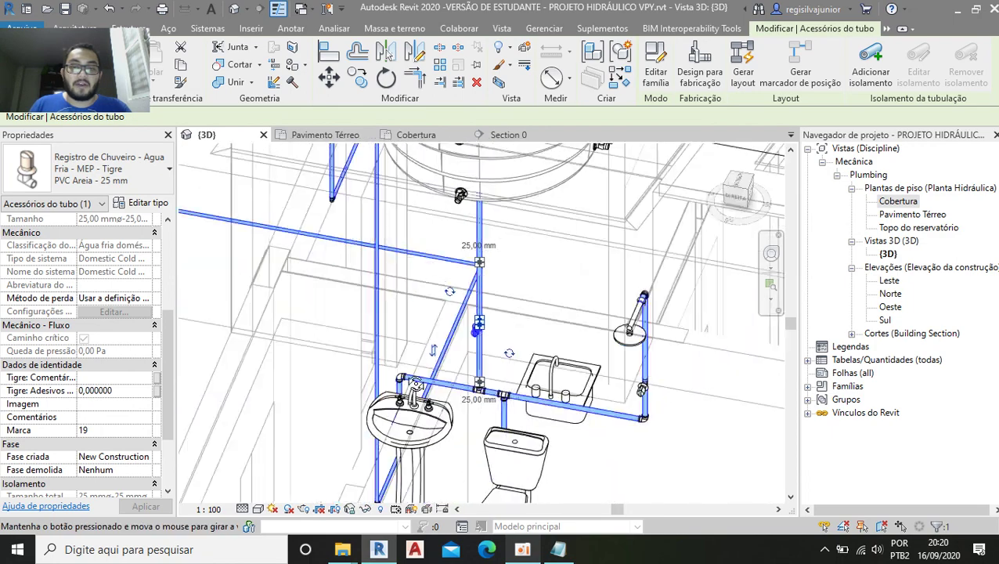
mouse_move(563, 335)
middle_mouse_down("shift")
mouse_move(470, 278)
mouse_move(556, 393)
middle_mouse_up("shift")
scroll(461, 269, "up", 3)
scroll(460, 269, "down", 2)
scroll(556, 393, "up", 3)
scroll(556, 393, "up", 2)
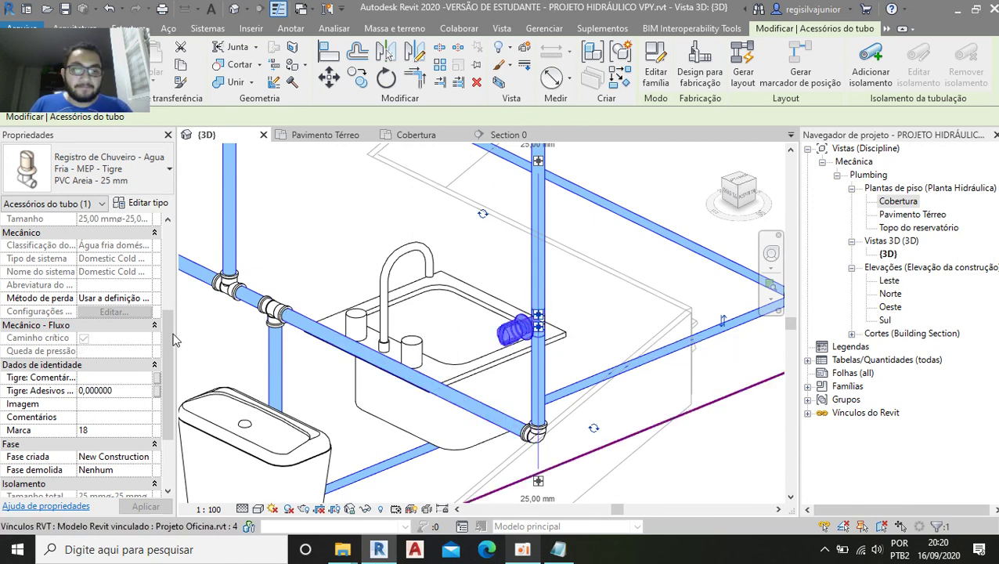
scroll(116, 288, "up", 5)
left_click(127, 268)
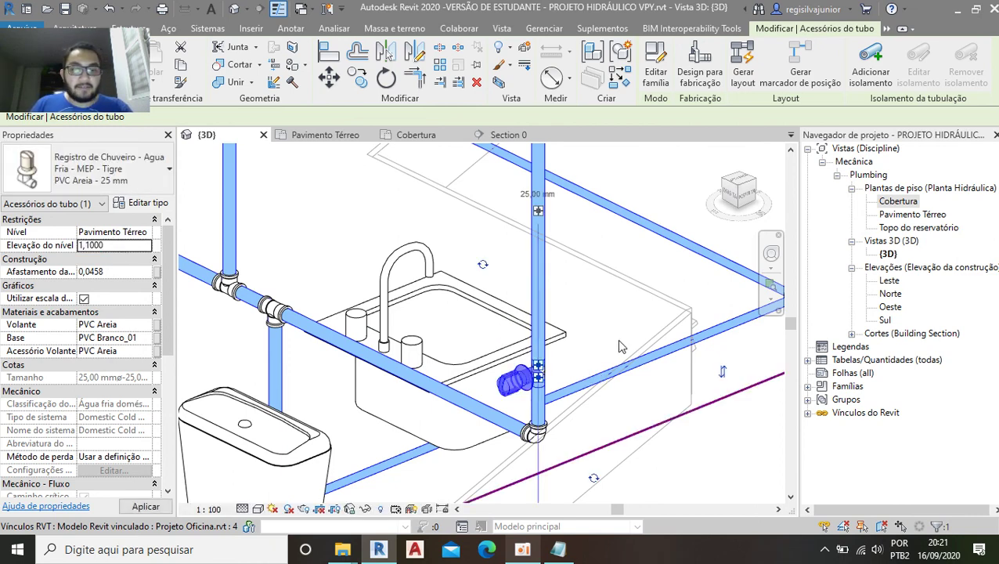
Step: Select the valve on the left vertical pipe and raise its level elevation to 1,80
scroll(545, 345, "down", 3)
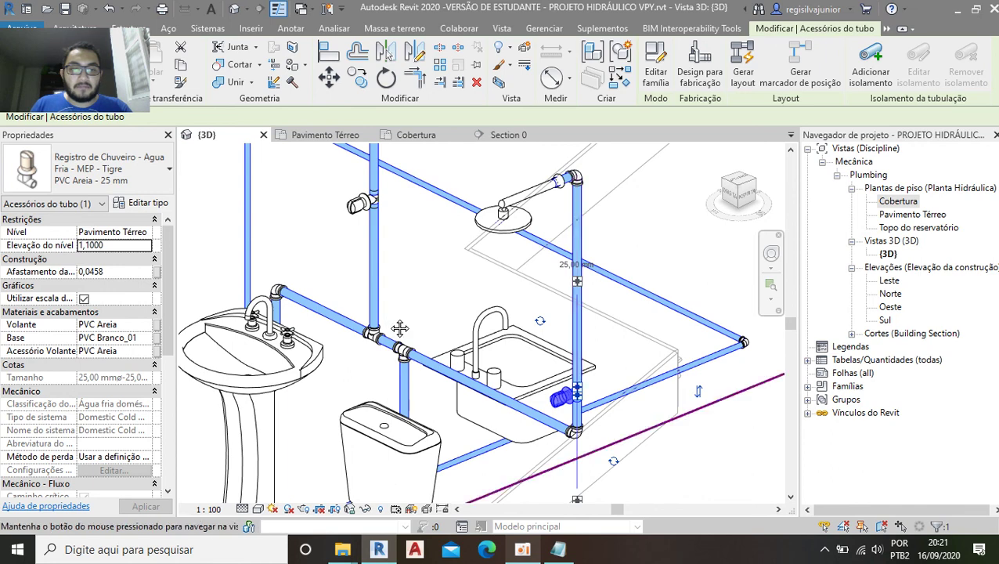
scroll(399, 284, "down", 2)
left_click(403, 298)
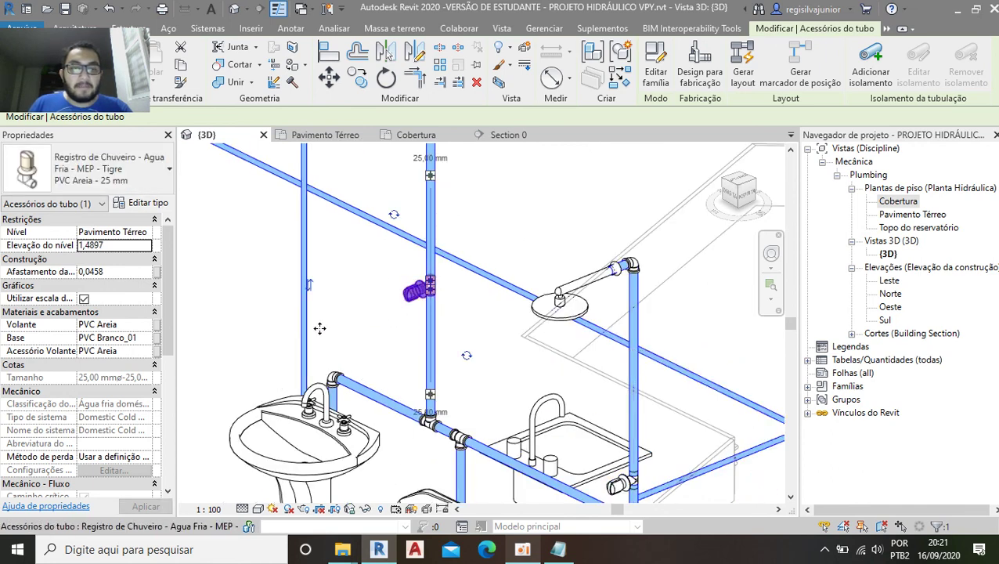
left_click(123, 247)
type("1,8000")
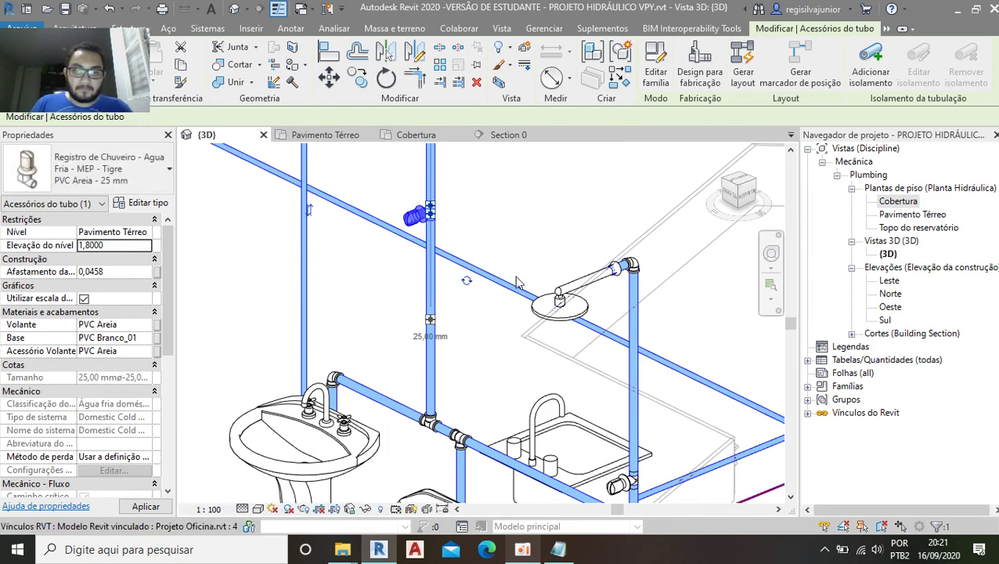
left_click(500, 328)
scroll(501, 329, "down", 2)
scroll(517, 352, "down", 1)
scroll(533, 376, "down", 1)
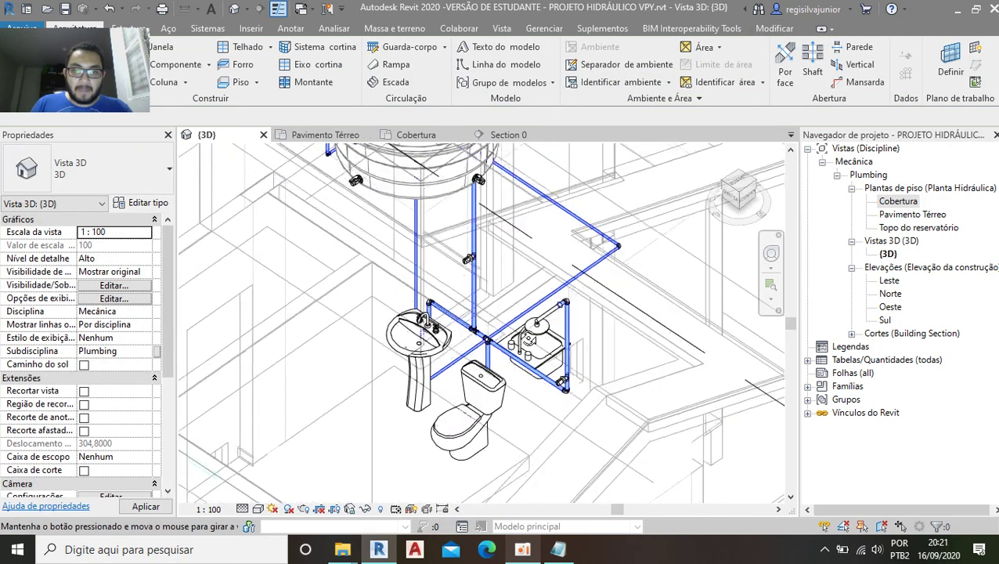
scroll(543, 387, "down", 1)
mouse_move(543, 388)
middle_mouse_down("shift")
mouse_move(469, 352)
mouse_move(435, 350)
middle_mouse_up("shift")
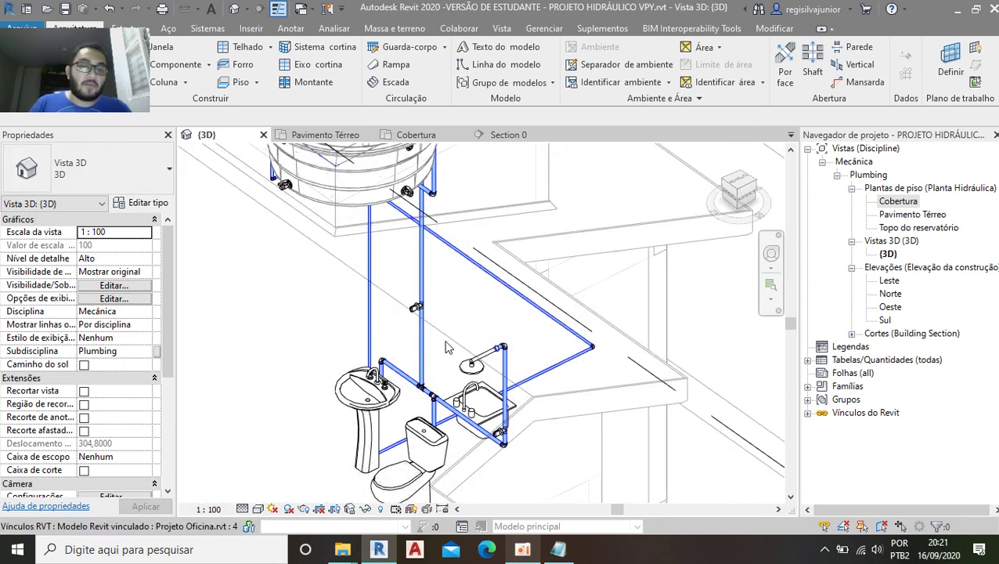
mouse_move(474, 327)
middle_mouse_down("shift")
mouse_move(476, 369)
mouse_move(457, 322)
mouse_move(418, 315)
middle_mouse_up("shift")
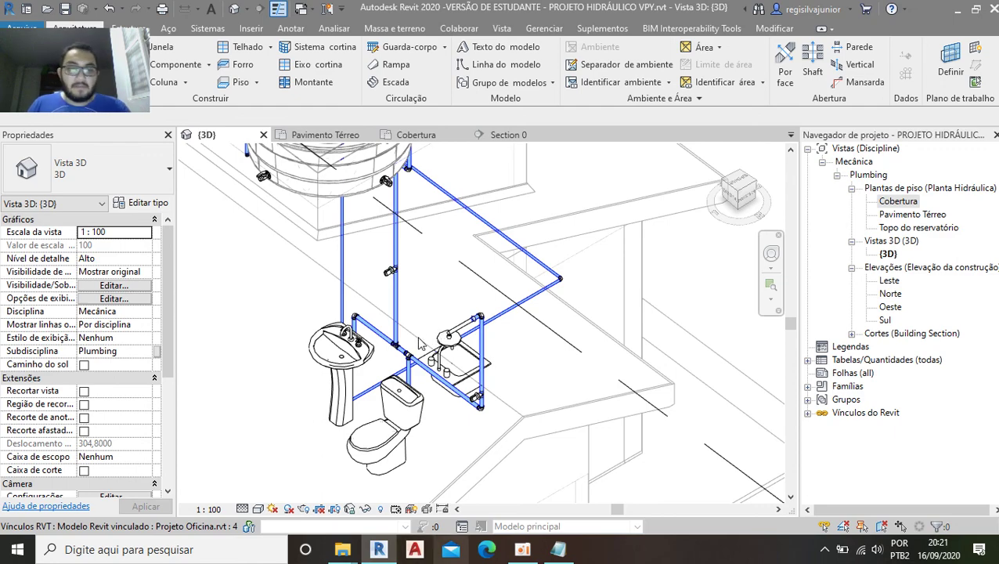
scroll(419, 342, "up", 2)
scroll(421, 332, "up", 2)
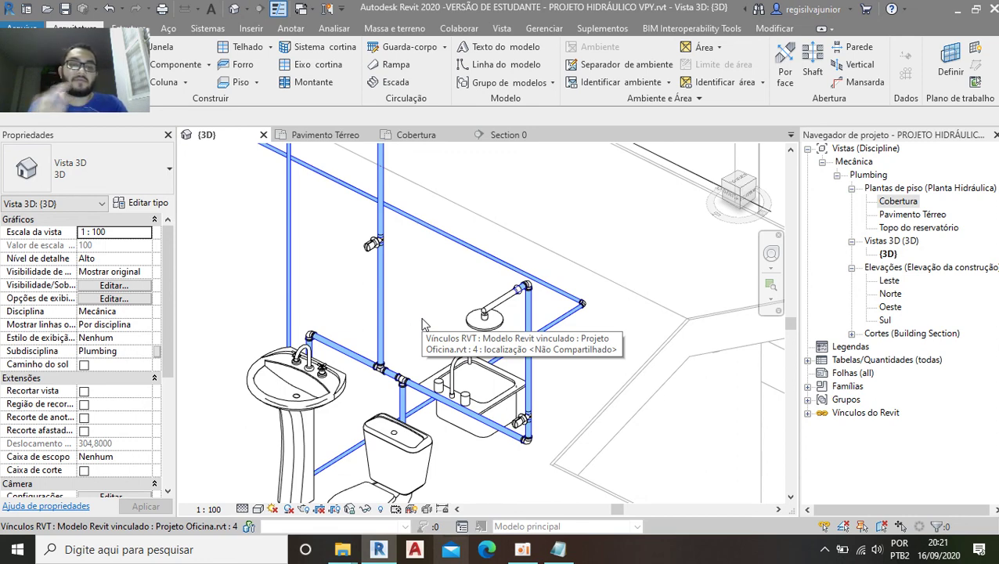
middle_click_drag(426, 311, 452, 314)
left_click(522, 549)
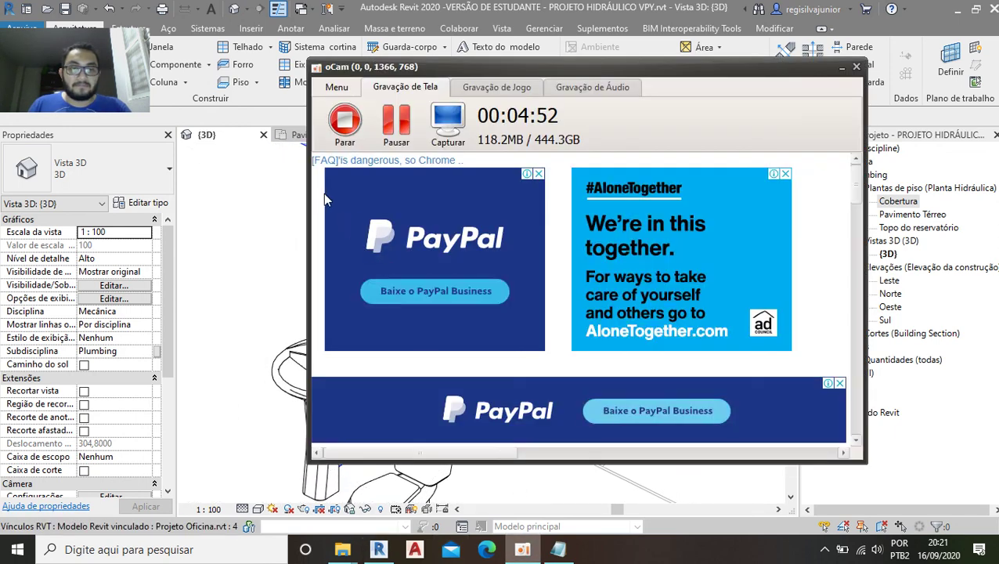